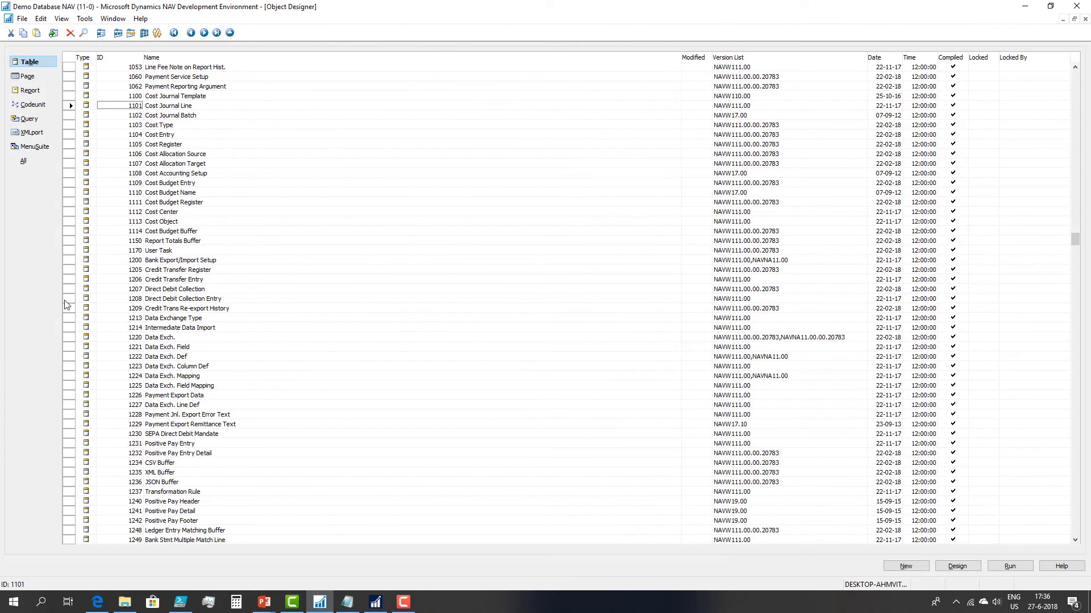
Open query 70240 ForNAV Inventory to G/L Recon. in the Query Designer
click(31, 122)
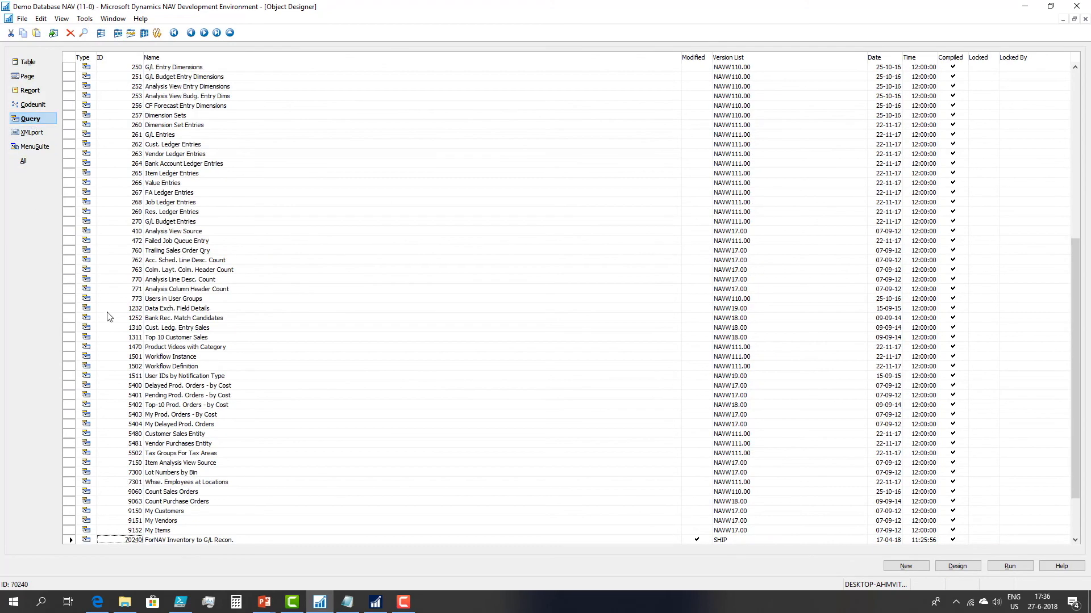
click(209, 543)
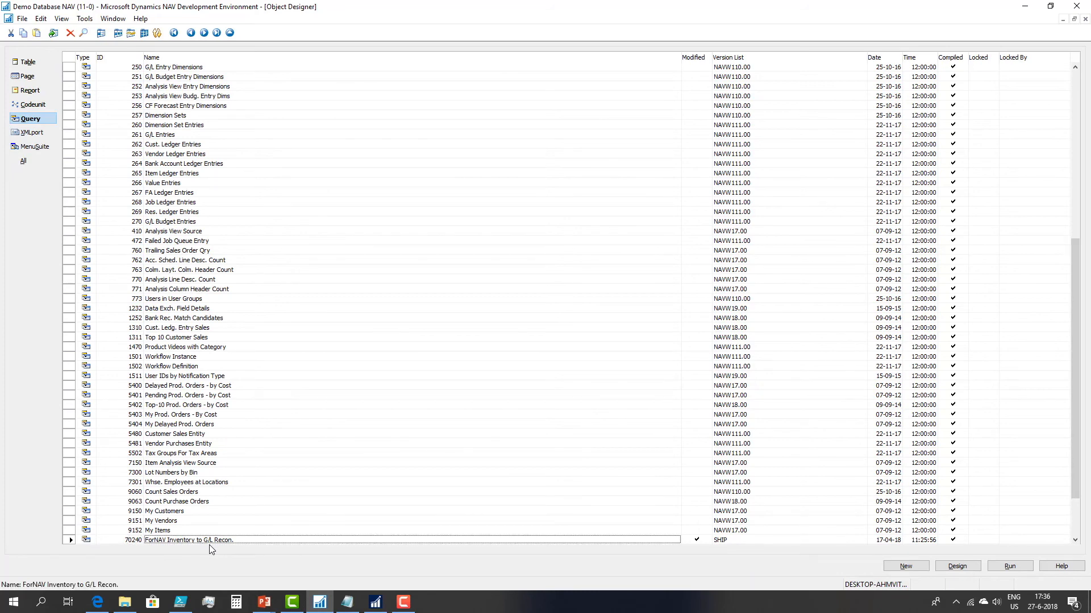
double_click(209, 543)
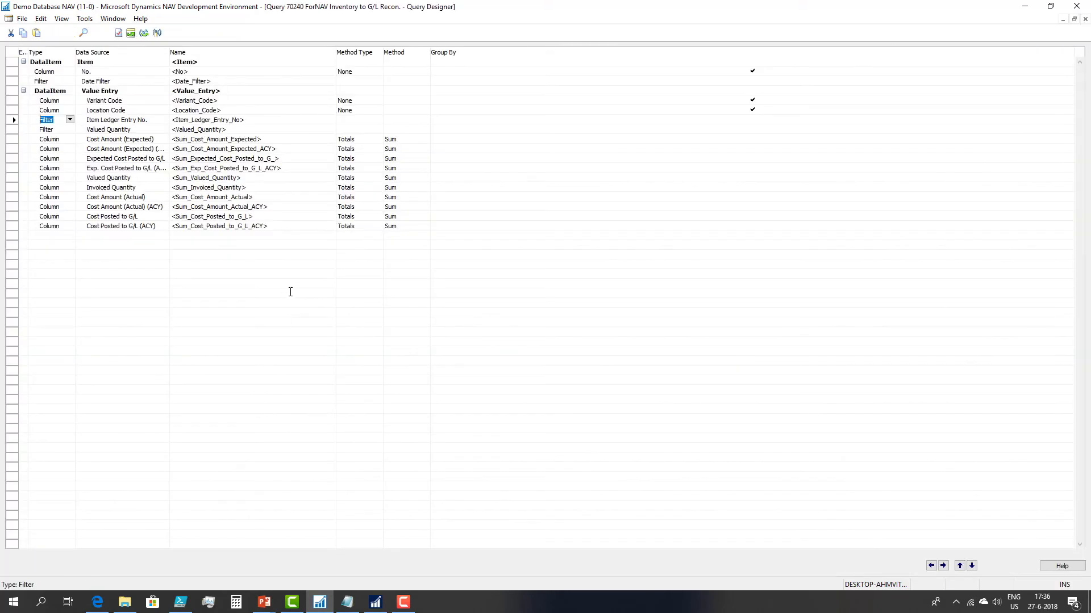
View the properties of the query's Value Entry data item, including its link to the Item data item
key(Up)
key(Up)
key(Up)
key(Up)
key(Up)
key(Tab)
key(Down)
key(Down)
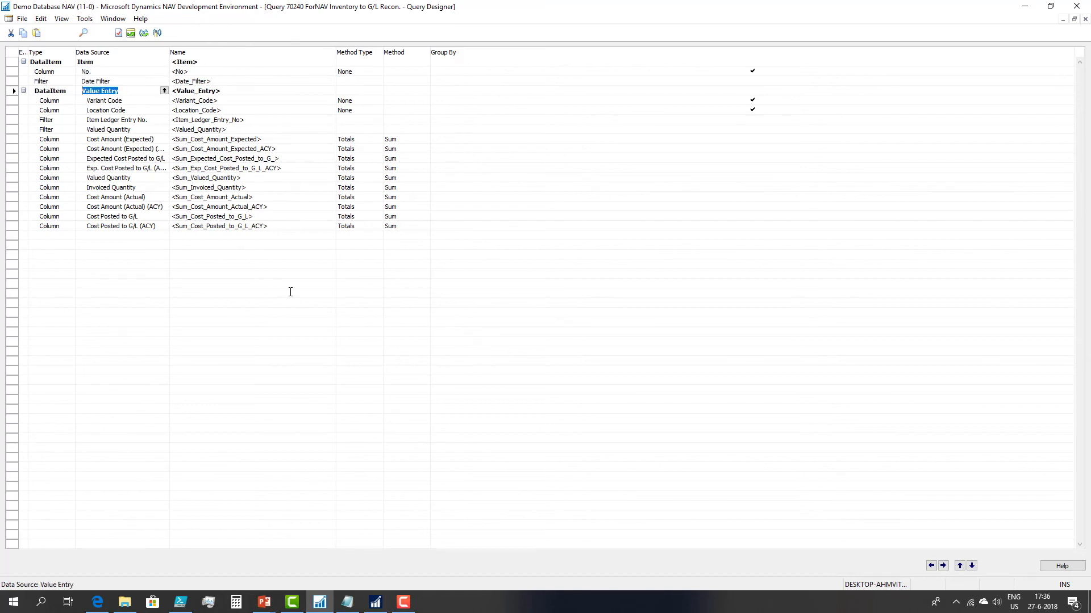
key(shift+F4)
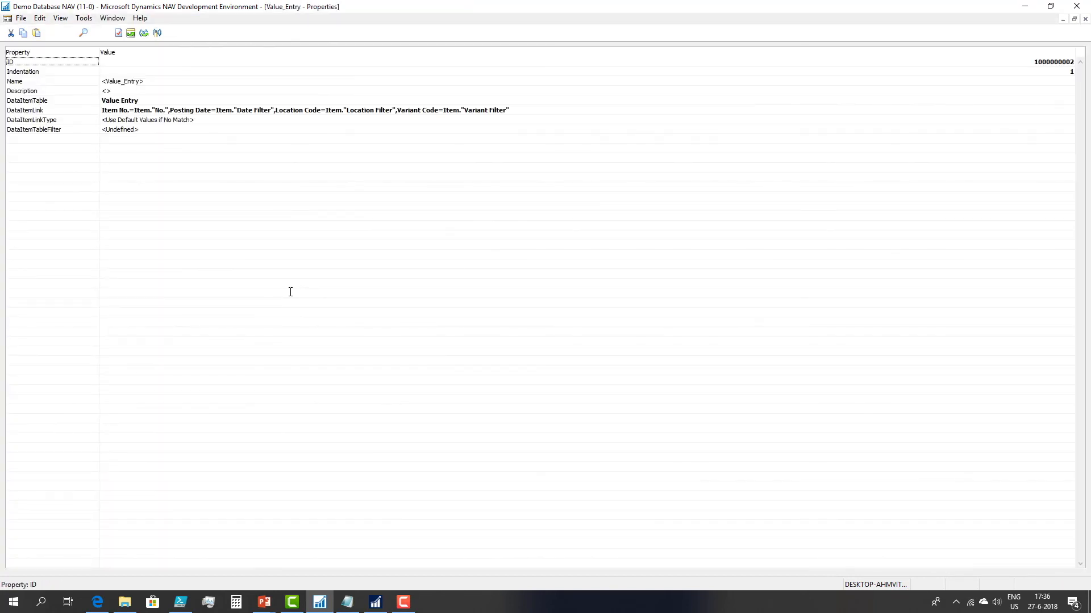
key(Escape)
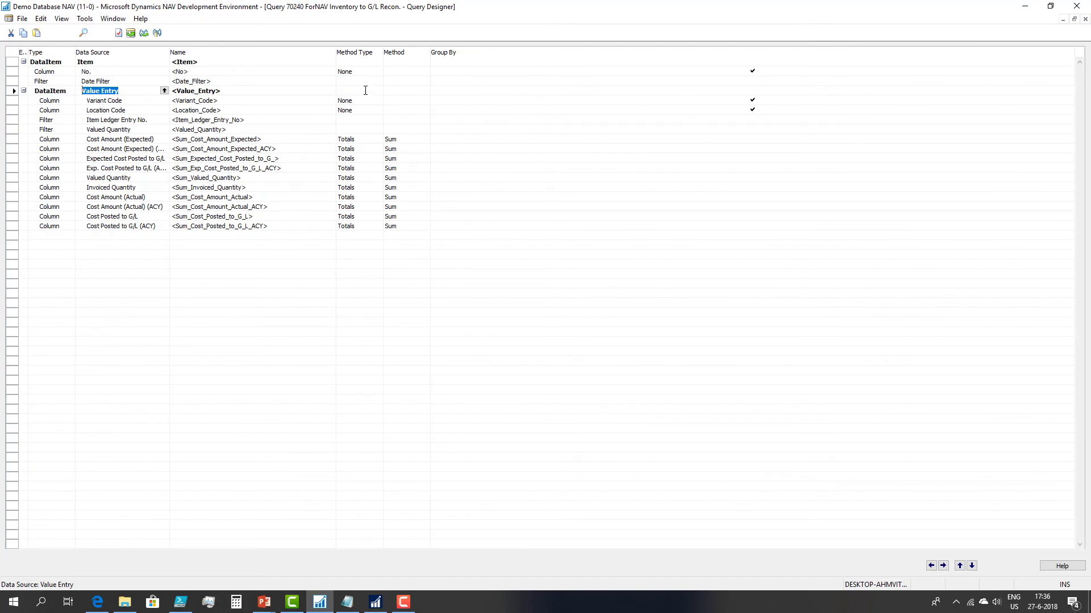
Examine the query's Location Code column and its Item Ledger Entry No. and Valued Quantity filters
click(285, 110)
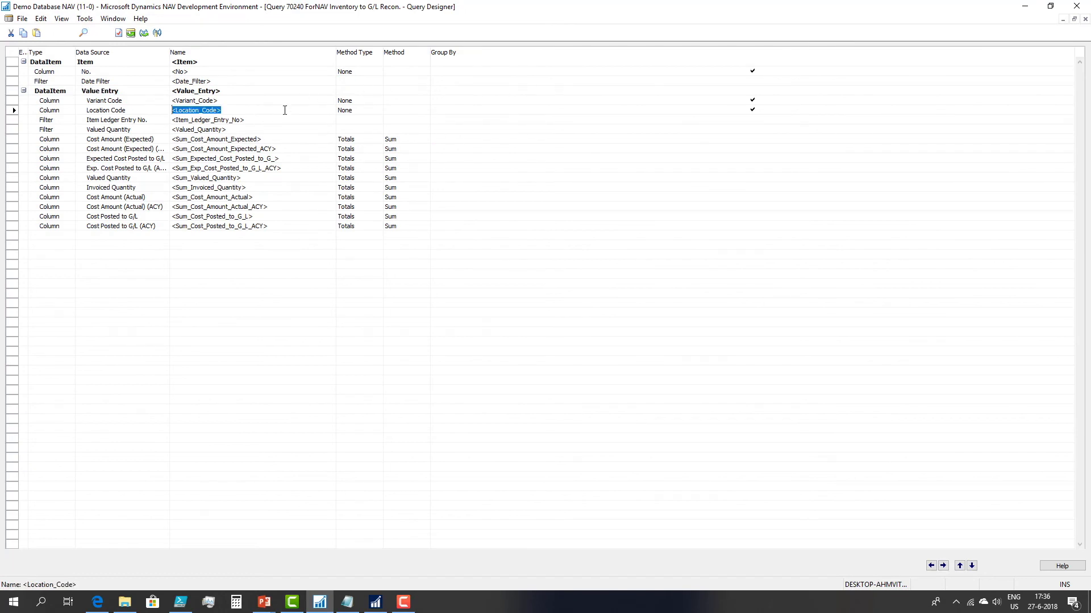
click(151, 123)
click(135, 132)
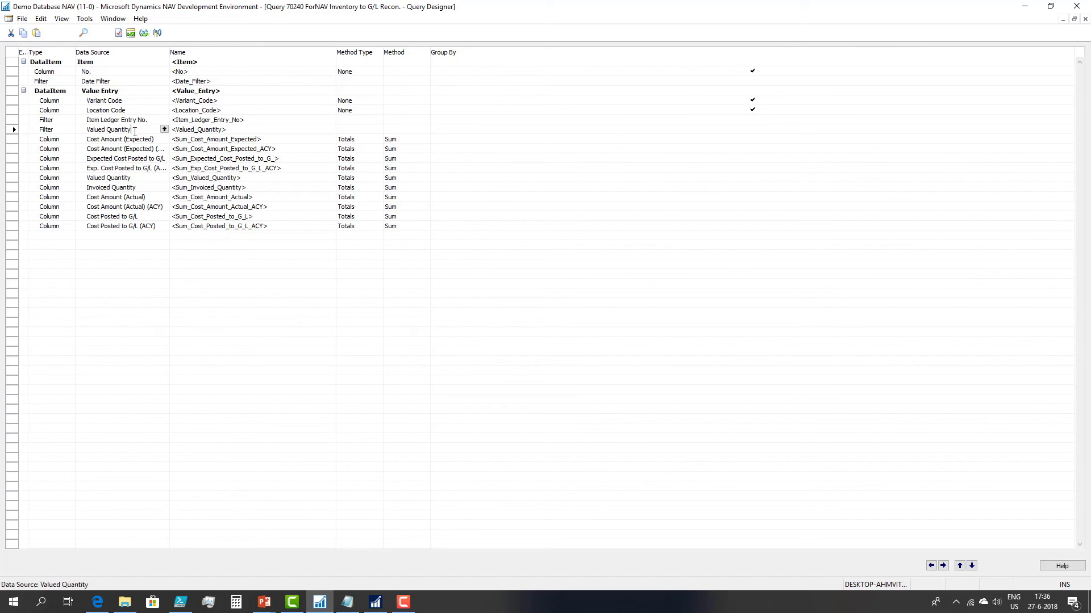
click(125, 135)
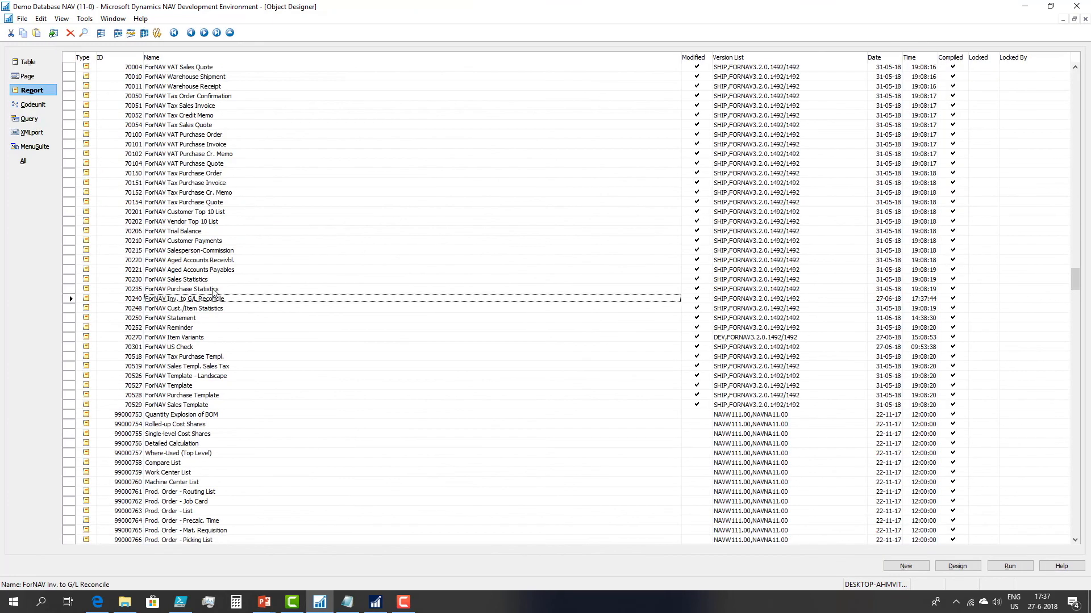
Open report 70240 ForNAV Inv. to G/L Reconcile in design mode and examine its Item and buffer data items
click(958, 567)
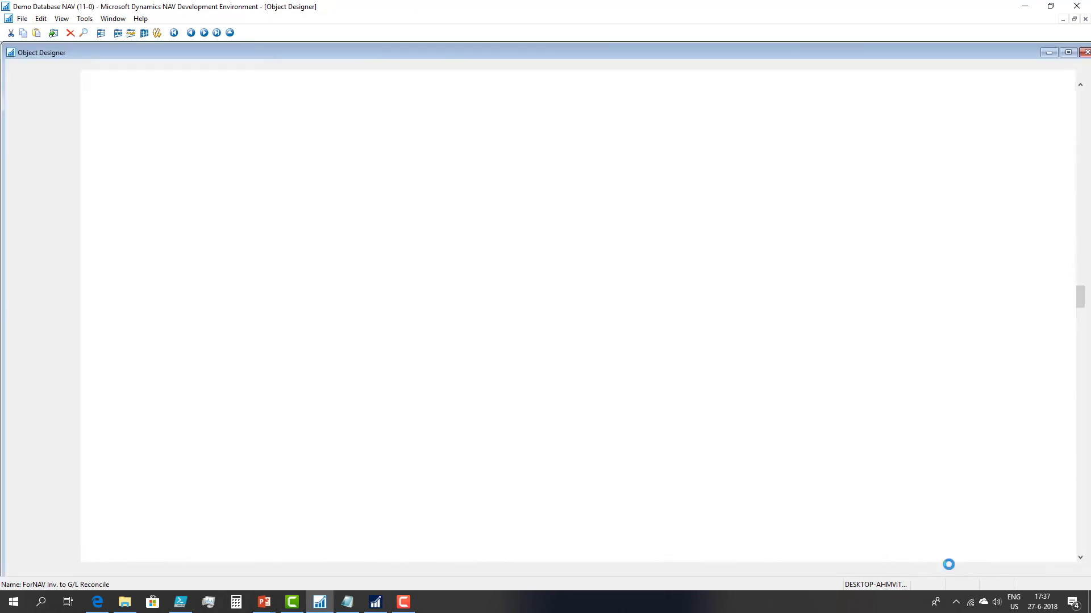
key(Tab)
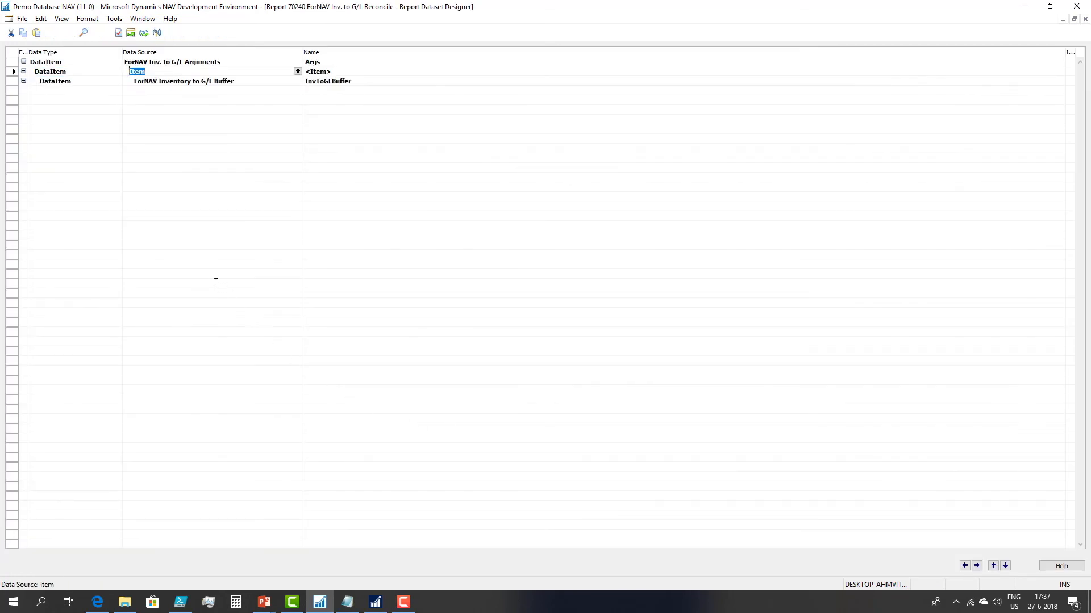
key(Down)
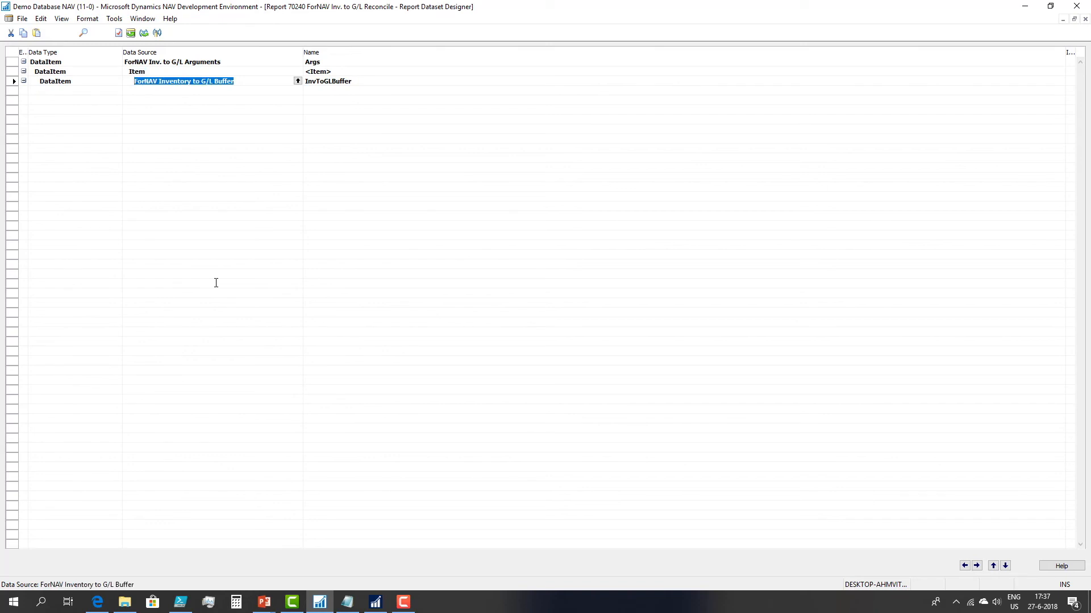
key(Up)
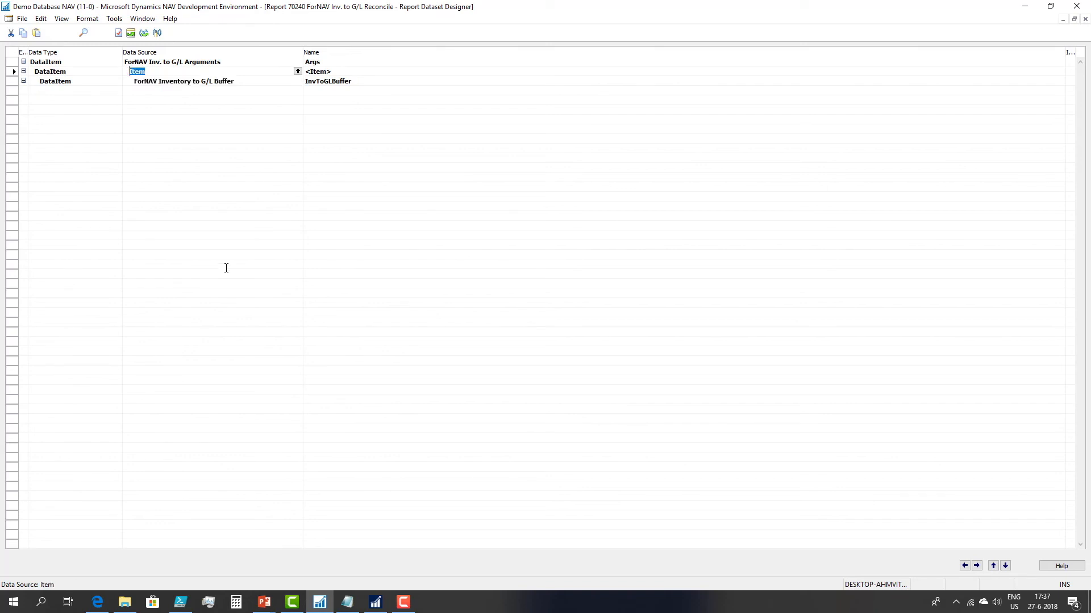
Open the report's C/AL code and go to the definition of CreateBuffer called in the Item OnAfterGetRecord trigger
click(158, 32)
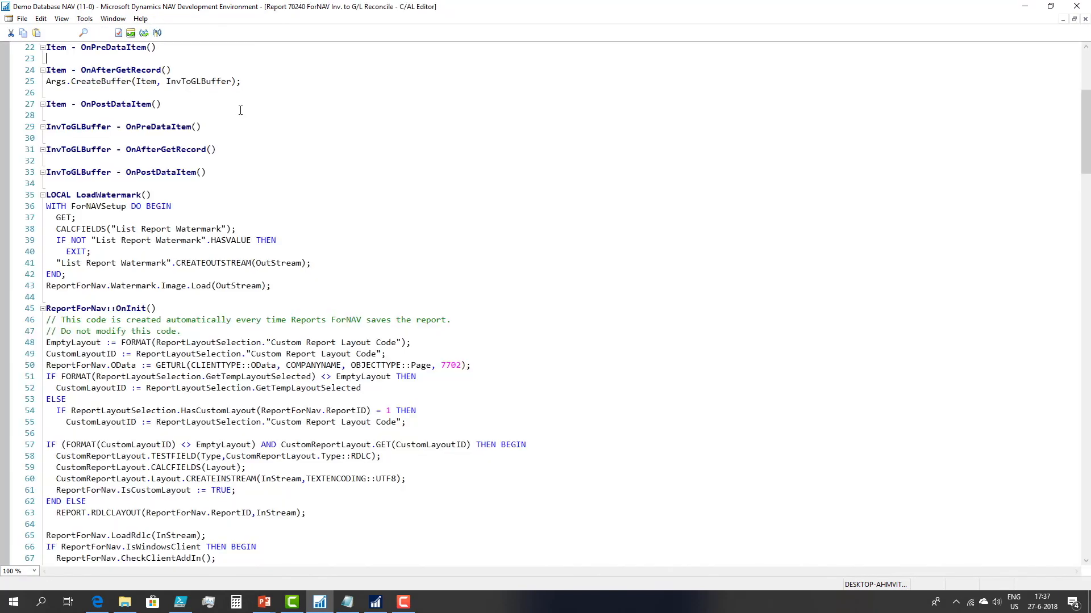
click(127, 81)
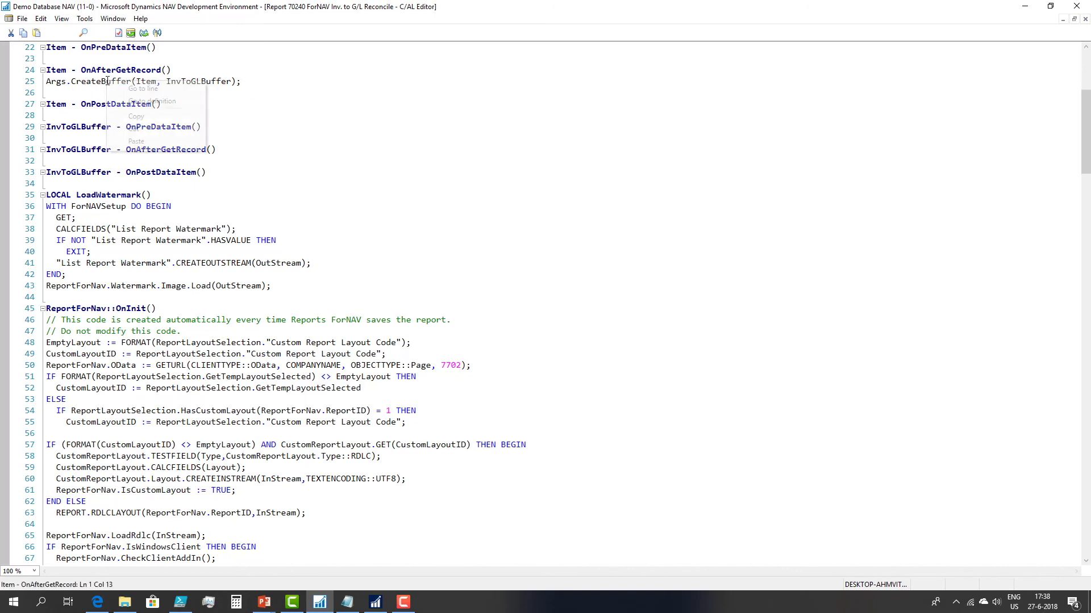
right_click(106, 81)
click(136, 102)
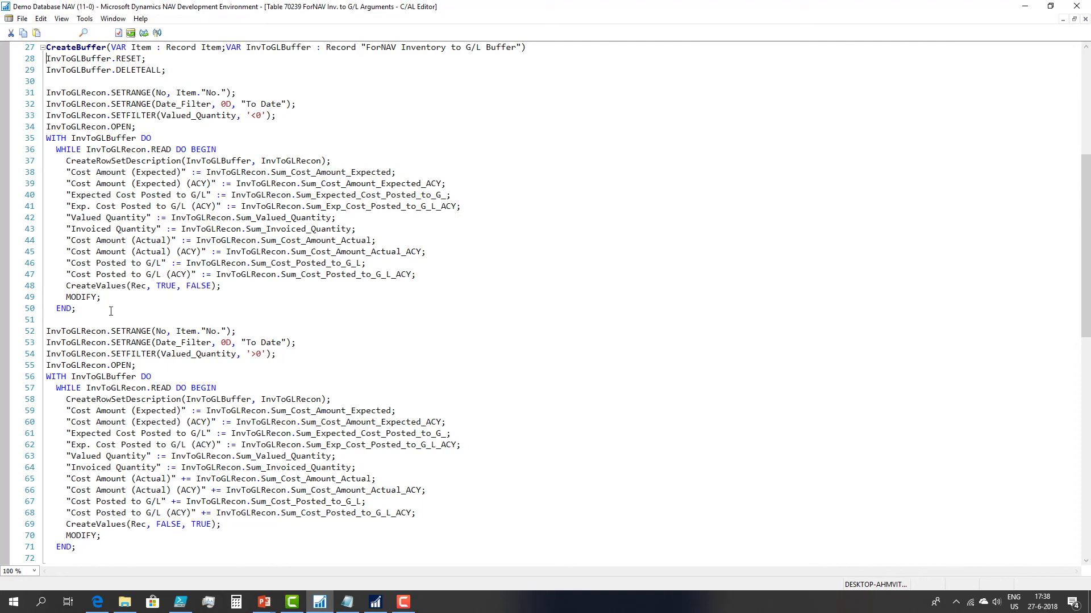
Read through the CreateBuffer and CreateRowSetDescription functions, and close the code
scroll(111, 310, down, 5)
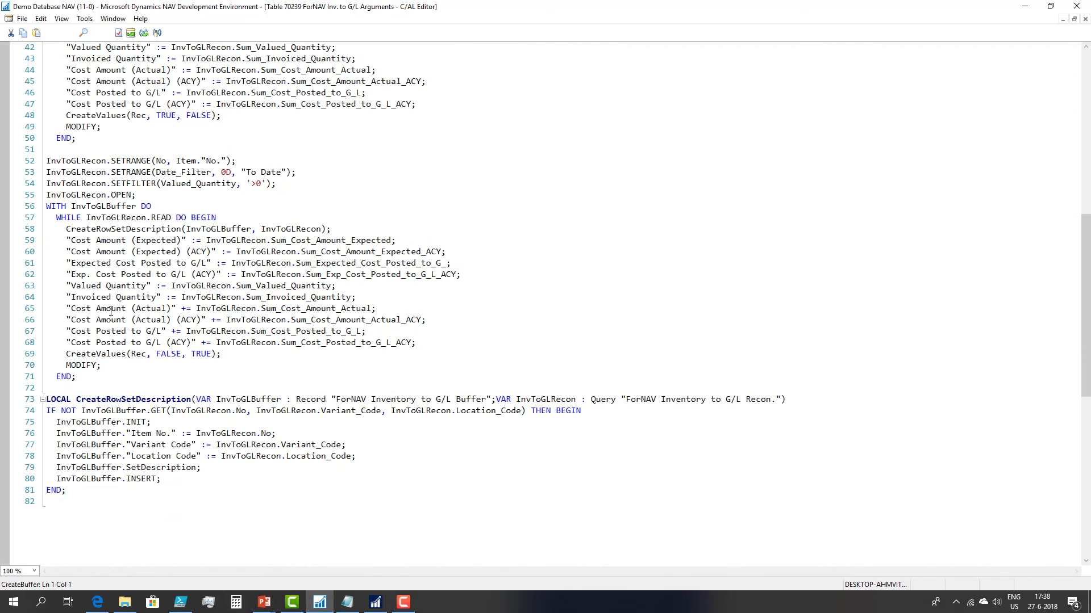
scroll(111, 311, up, 14)
key(Escape)
key(Escape)
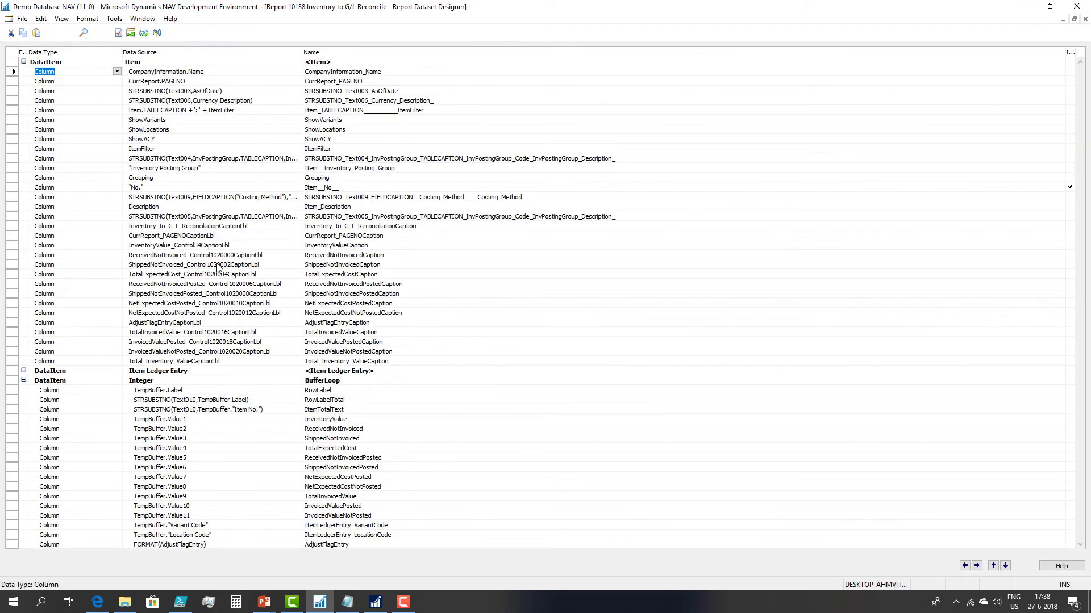
Examine the columns and the Item, Item Ledger Entry and Integer data items in the dataset of report 10138 Inventory to G/L Reconcile
key(Down)
key(Down)
key(Down)
key(Down)
key(Down)
key(Down)
key(Down)
key(Down)
key(Down)
key(Down)
key(Down)
key(Down)
key(Down)
key(Down)
key(Down)
key(Down)
key(Down)
key(Down)
key(Down)
key(Down)
key(Up)
key(Up)
key(Up)
key(Up)
key(Up)
key(Up)
key(Up)
key(Up)
key(Up)
key(Up)
key(Up)
key(Up)
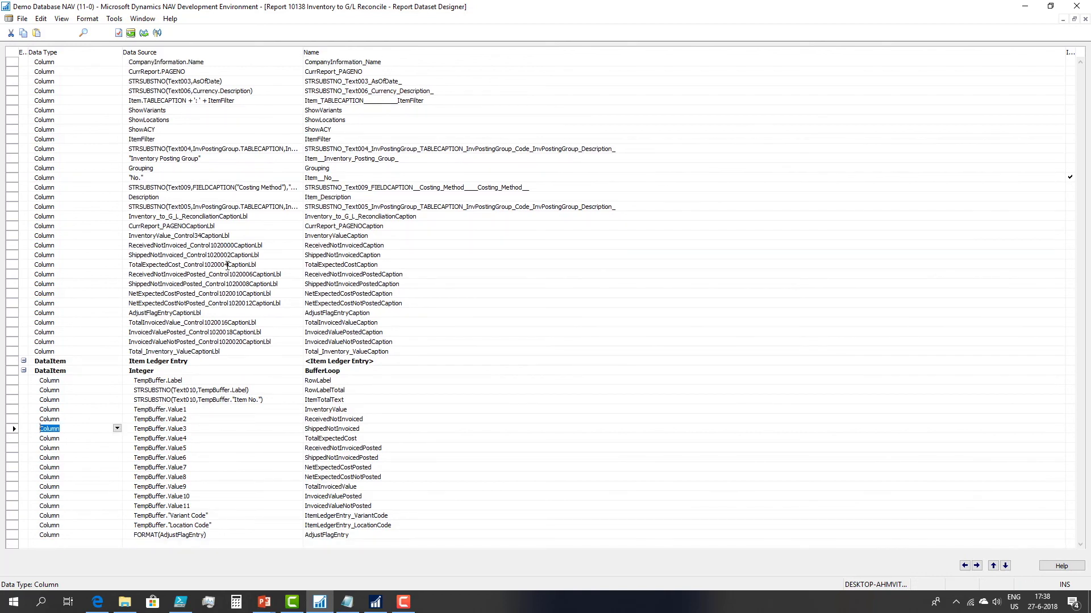
click(203, 362)
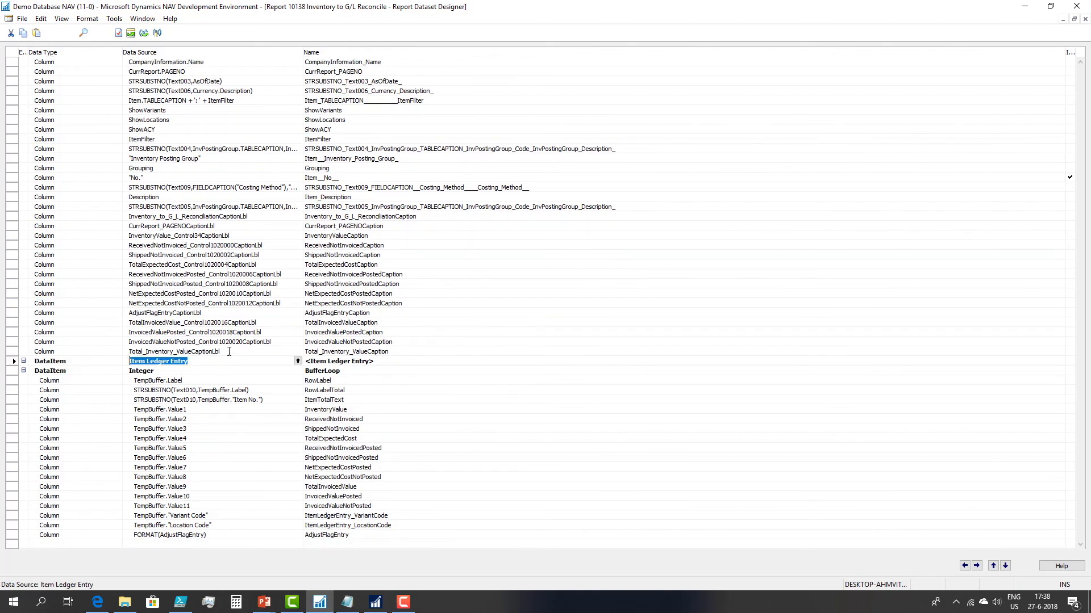
key(Up)
key(Up)
key(Up)
key(Up)
key(Up)
key(Up)
key(Up)
key(Up)
key(Up)
key(Up)
key(Up)
key(Up)
key(Up)
key(Up)
key(Up)
key(Up)
key(Up)
key(Up)
key(Up)
key(Up)
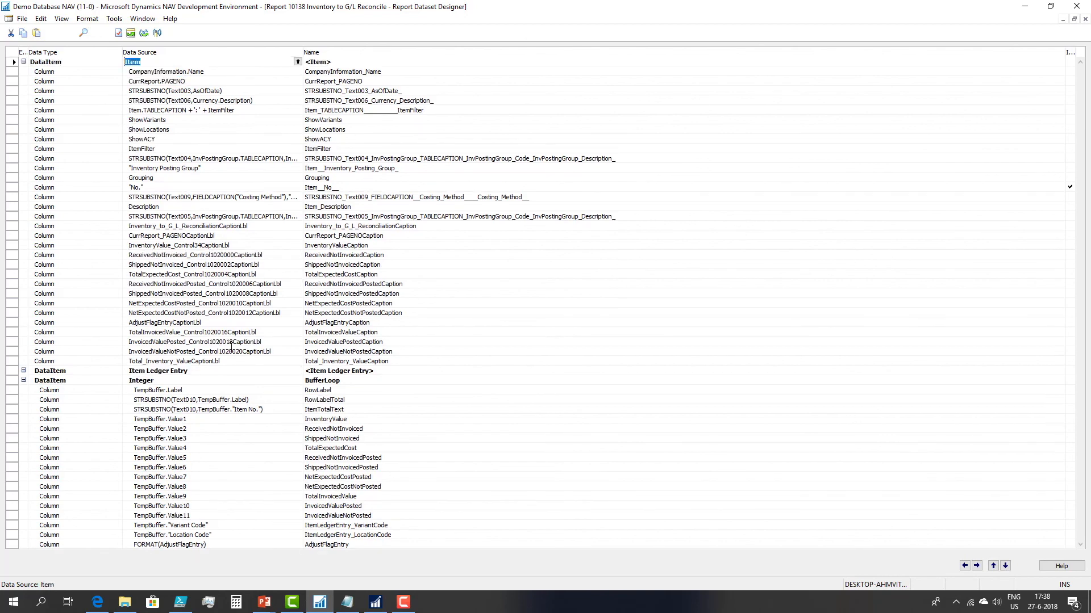
click(205, 369)
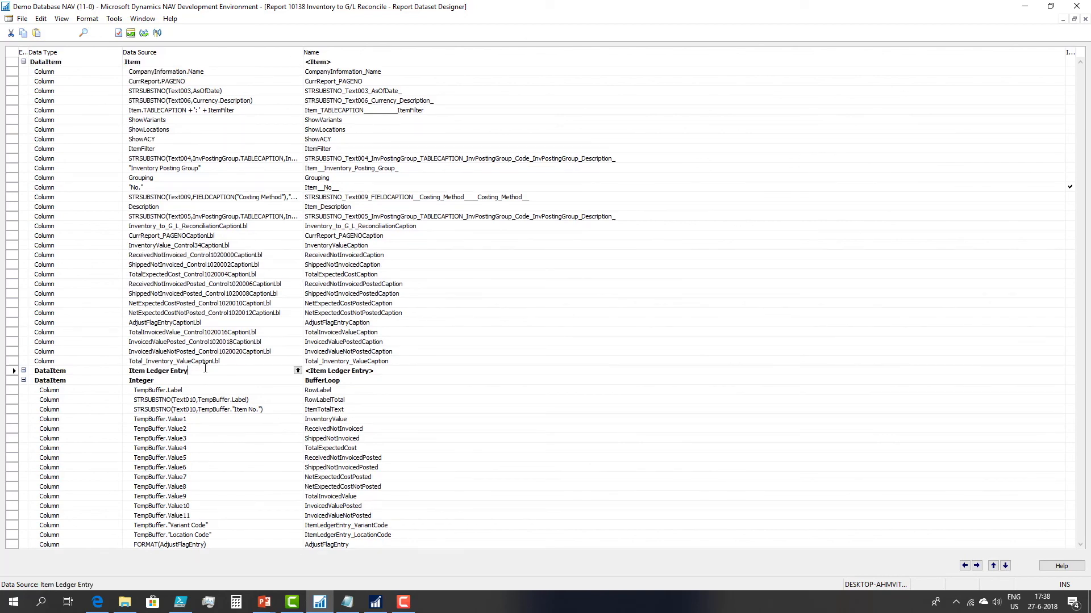
Read the report's AdjustItemLedgEntryToAsOfDate code that loops through the value entries, and return to the object list
click(157, 32)
scroll(193, 243, down, 14)
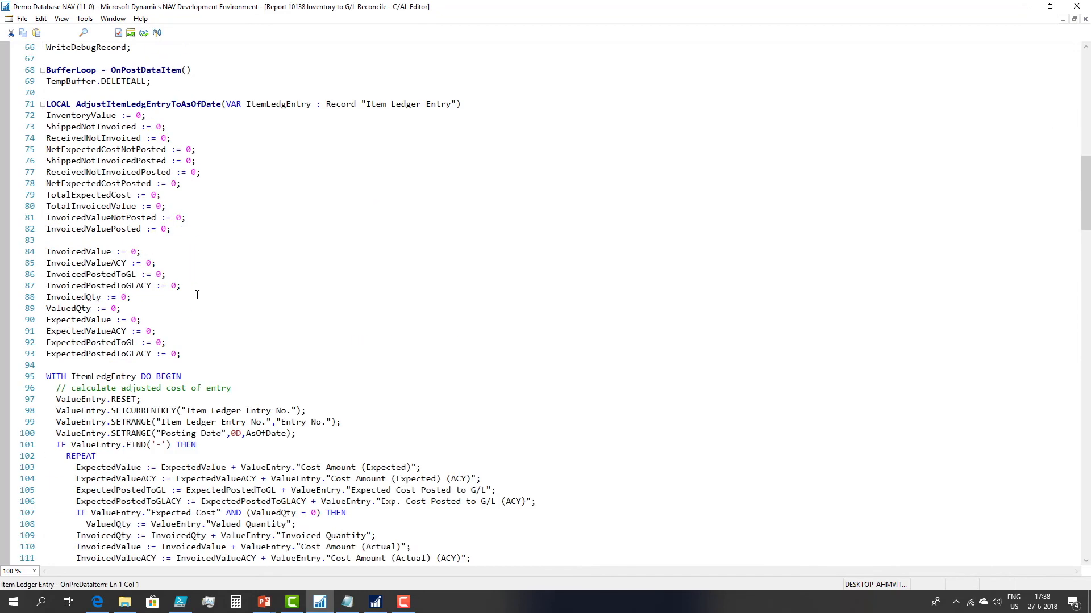
drag(91, 161, 124, 334)
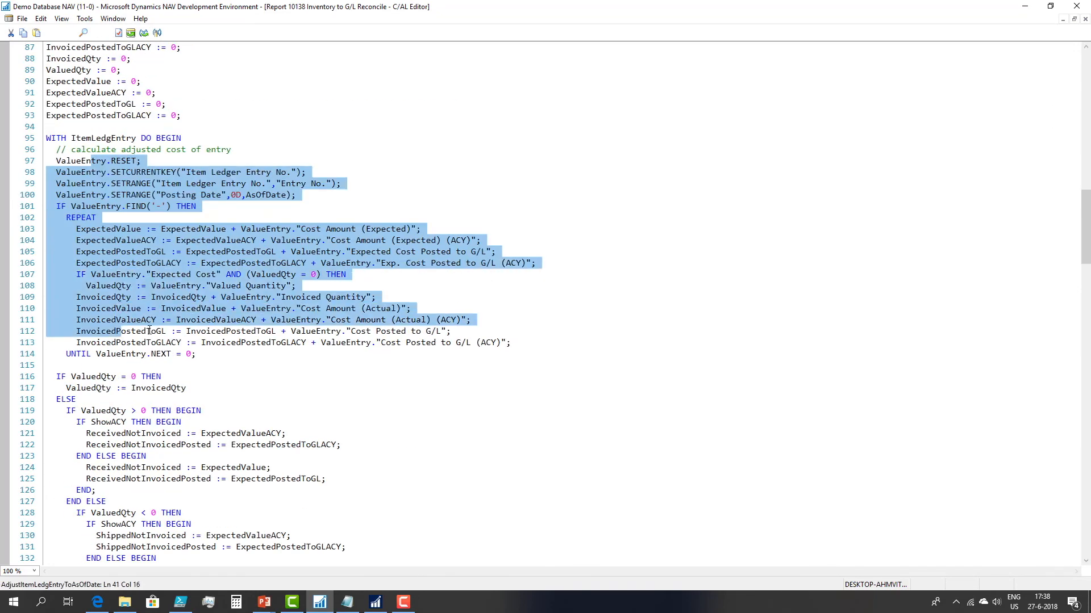
click(157, 327)
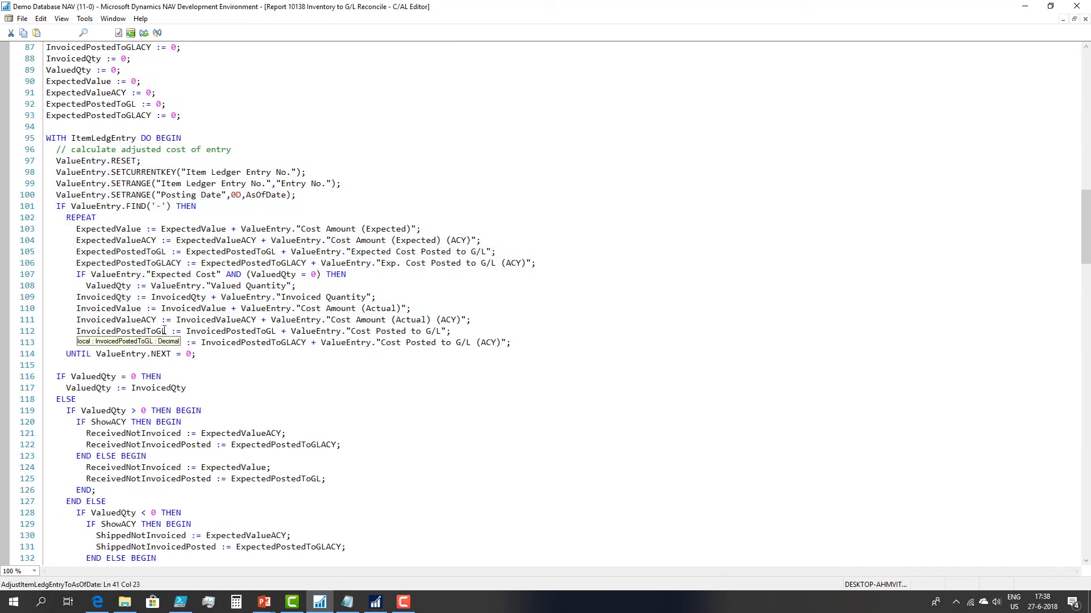
key(Escape)
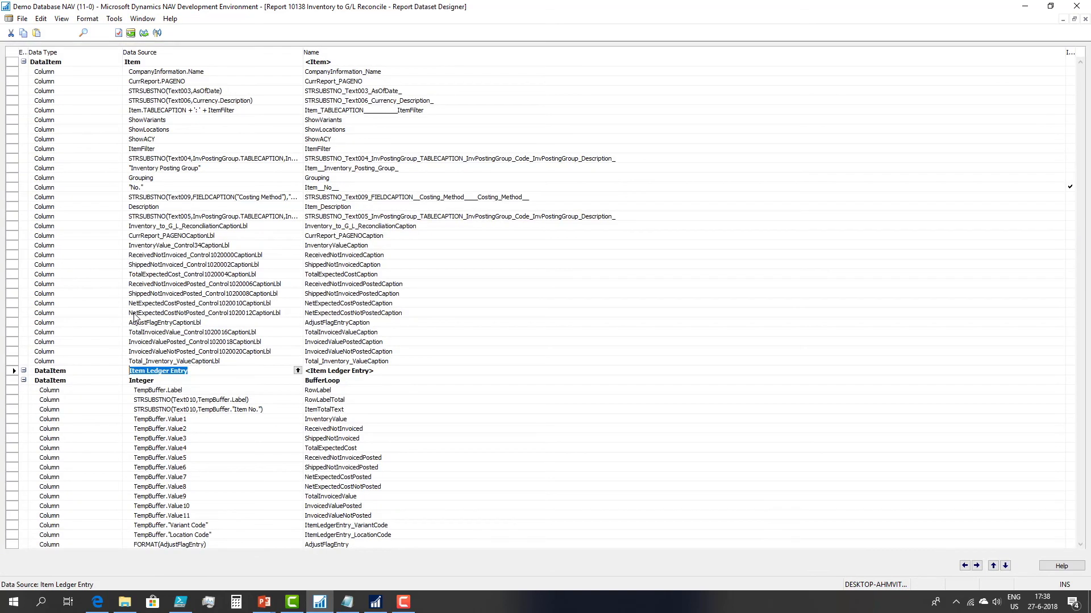
key(Escape)
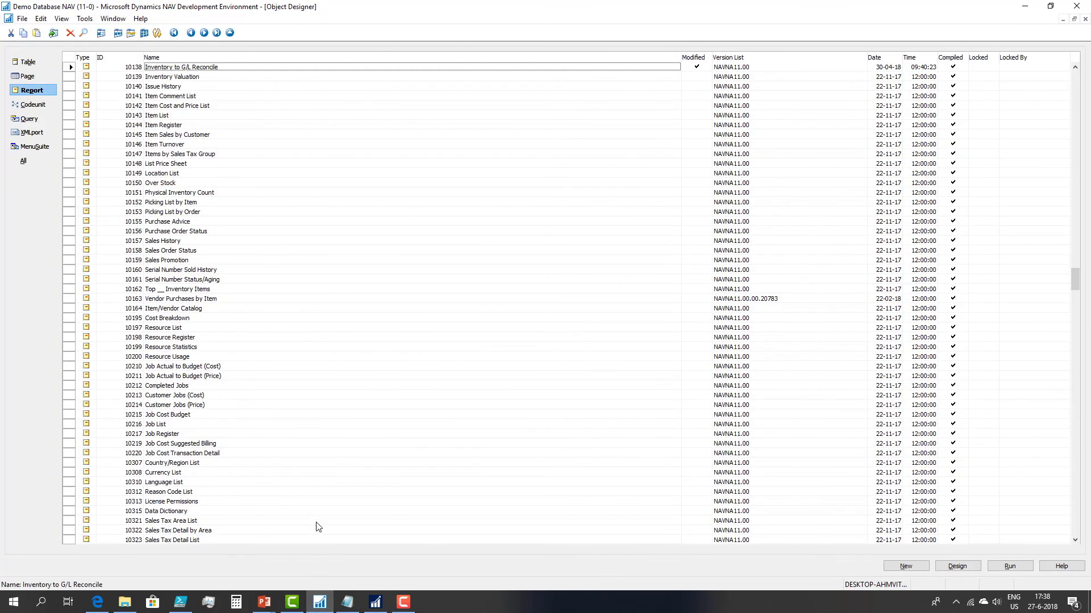
click(405, 606)
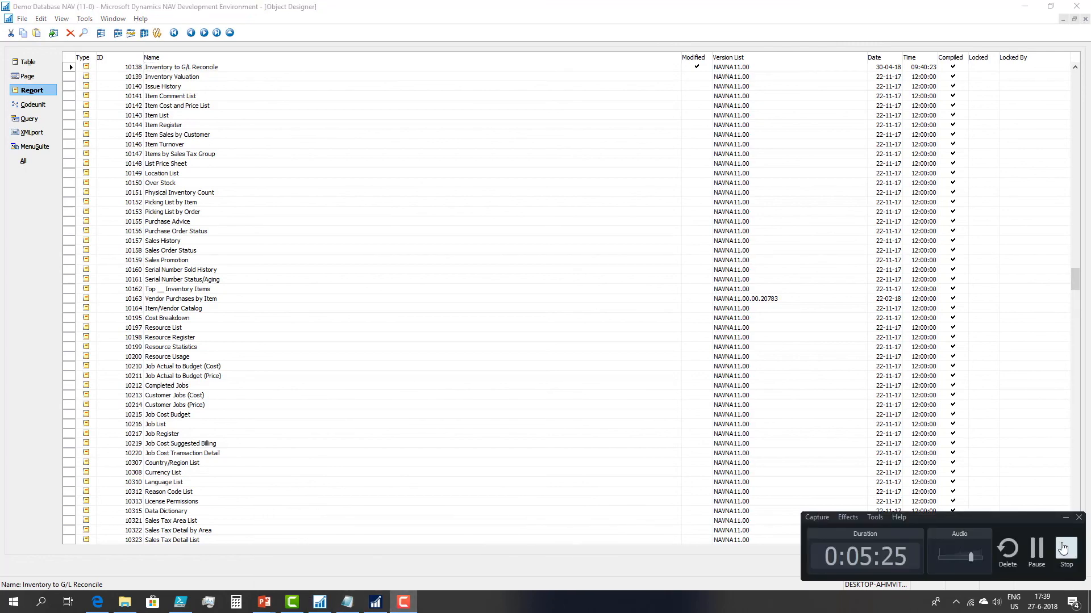
click(1054, 542)
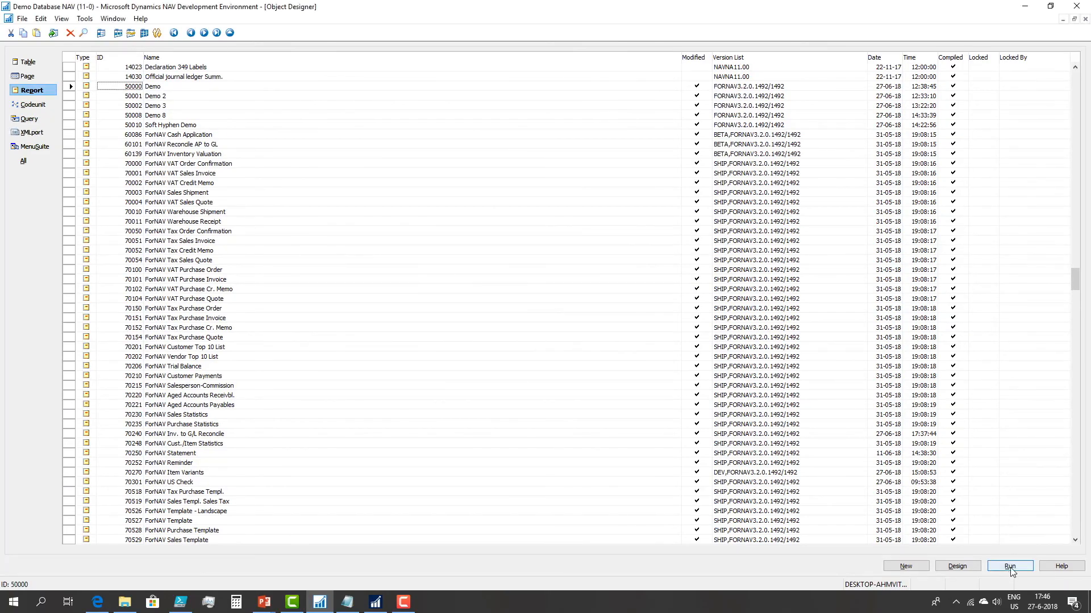
Run report 50000 Demo with Open Designer enabled to open its layout in the Reports ForNAV designer
click(1010, 566)
click(396, 602)
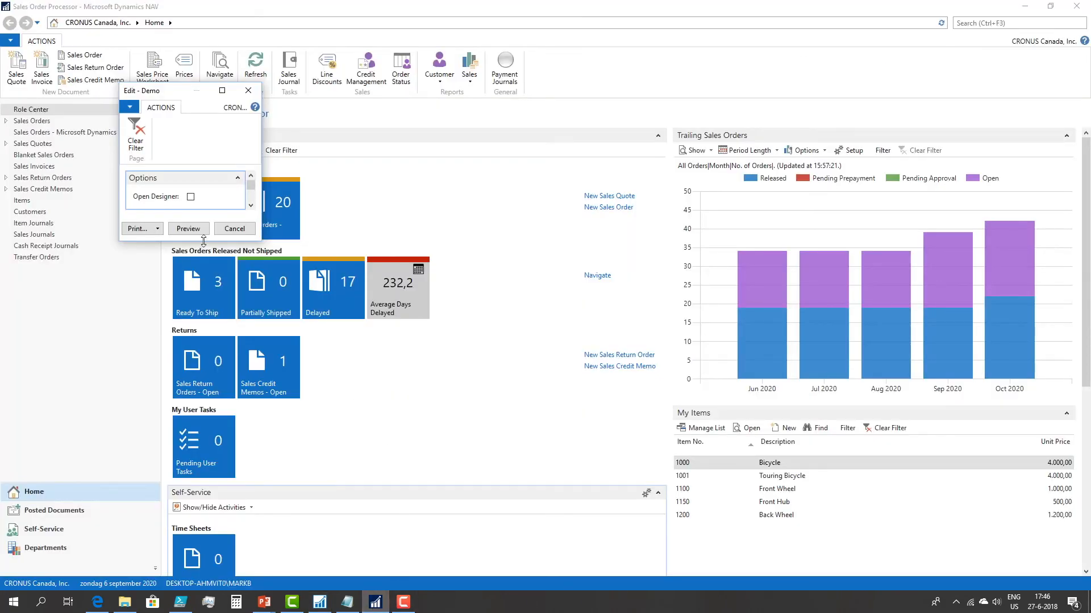
click(190, 197)
click(188, 228)
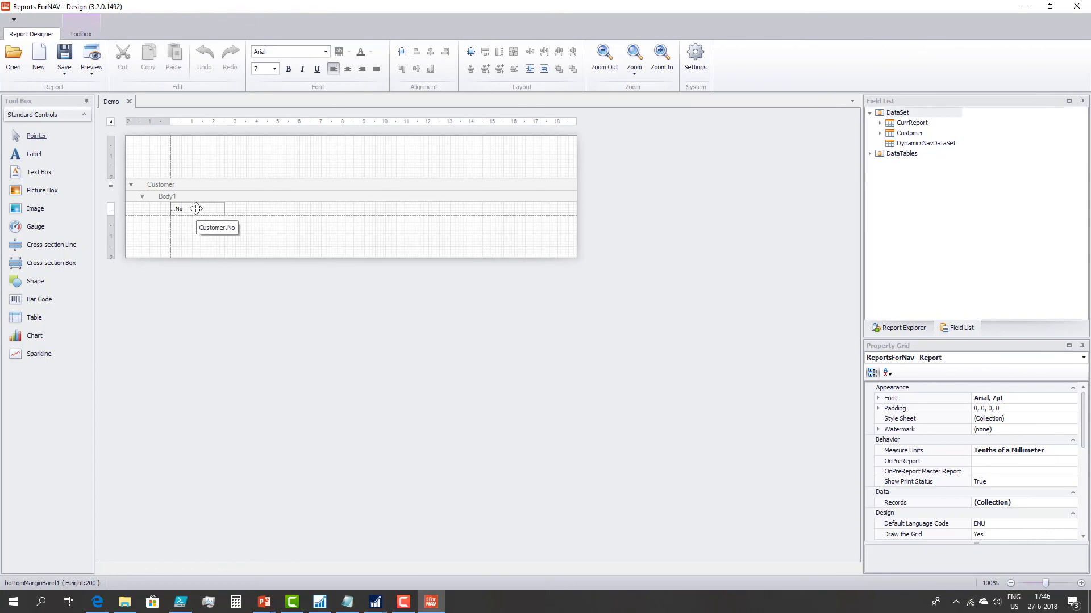
Inspect the Demo report's data using the default request page options, and open the exported debug XML file
click(90, 75)
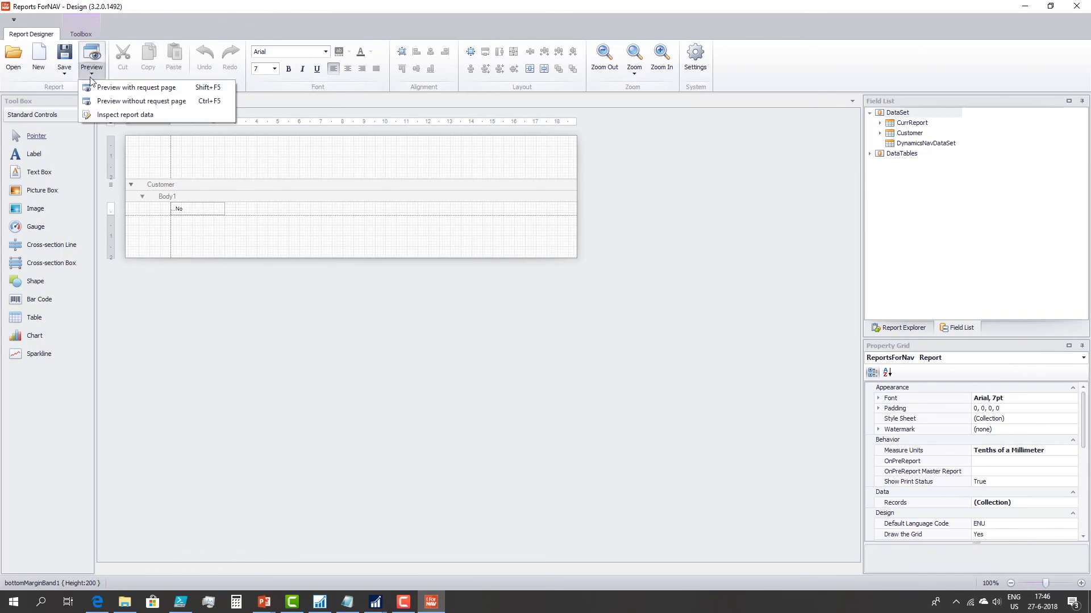
click(109, 115)
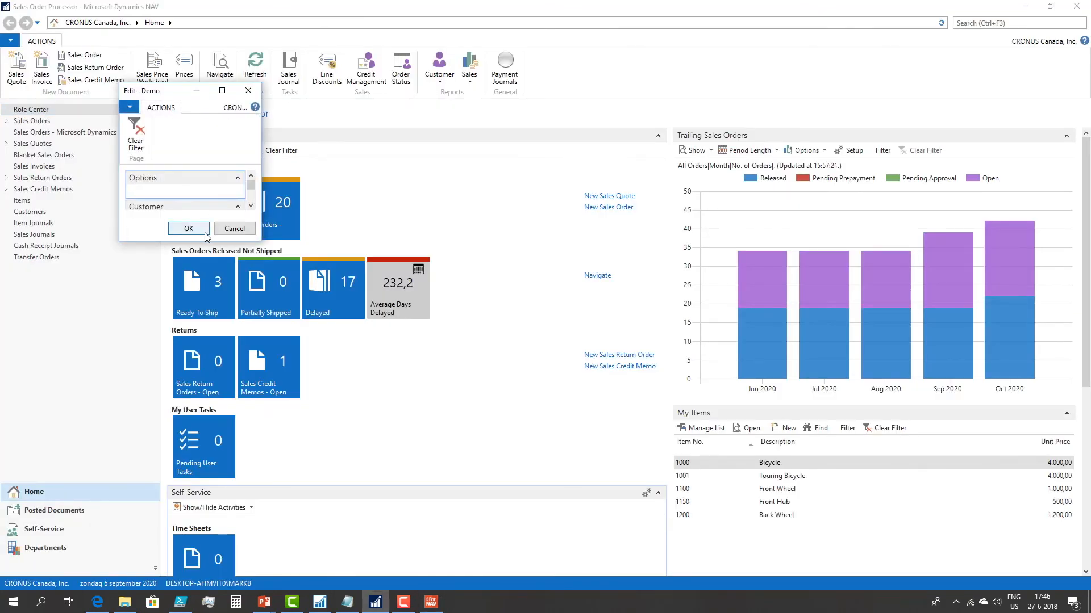
click(204, 233)
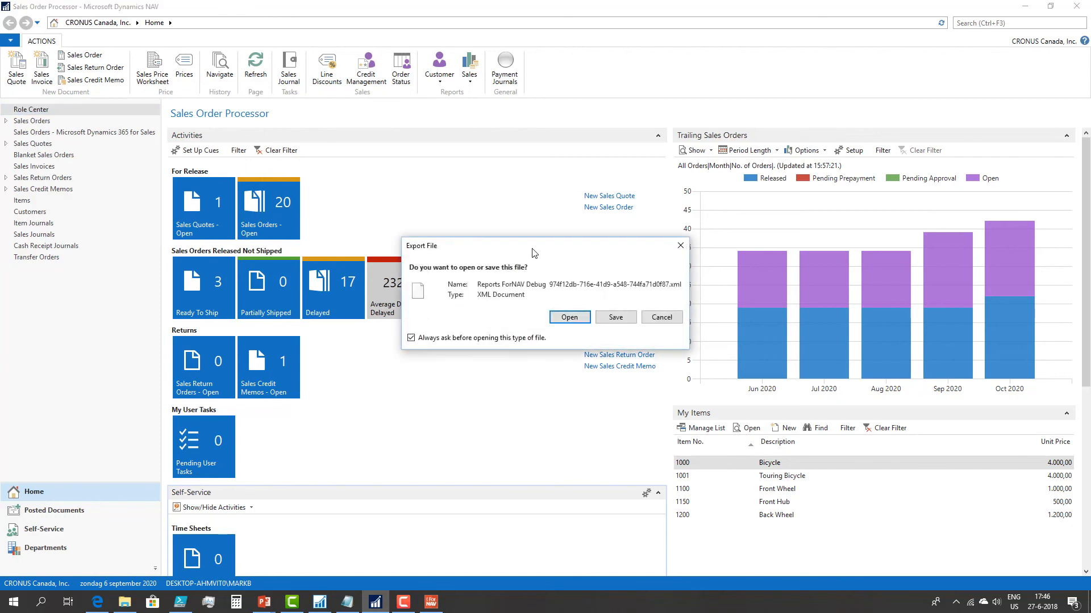
click(569, 317)
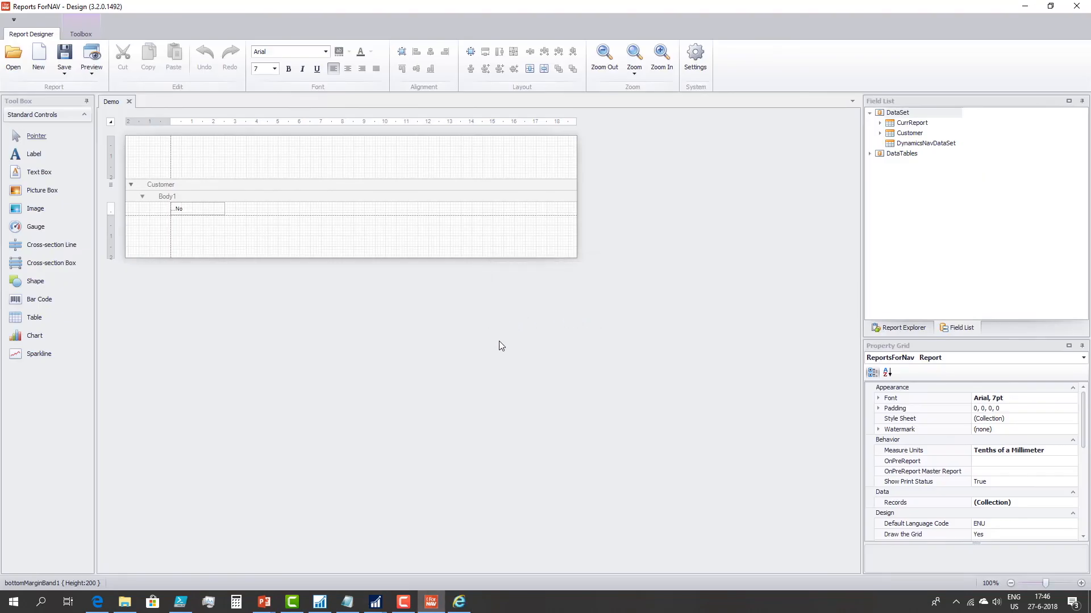
Read through the Demo report's debug XML with its customer data items and body sections, and close the file and the report designer
click(459, 601)
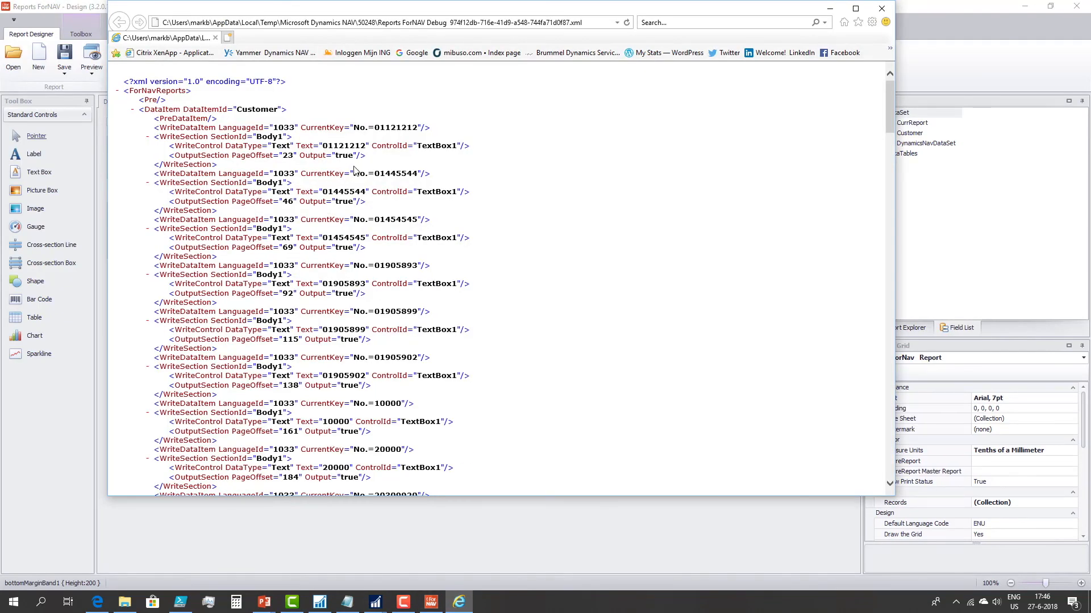
click(855, 8)
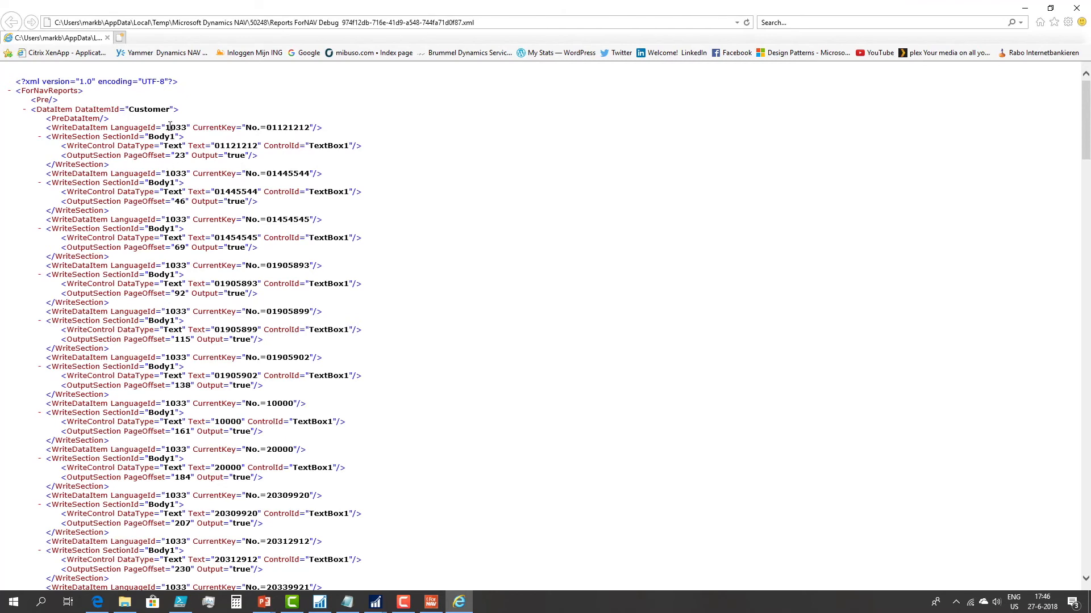
drag(166, 127, 185, 127)
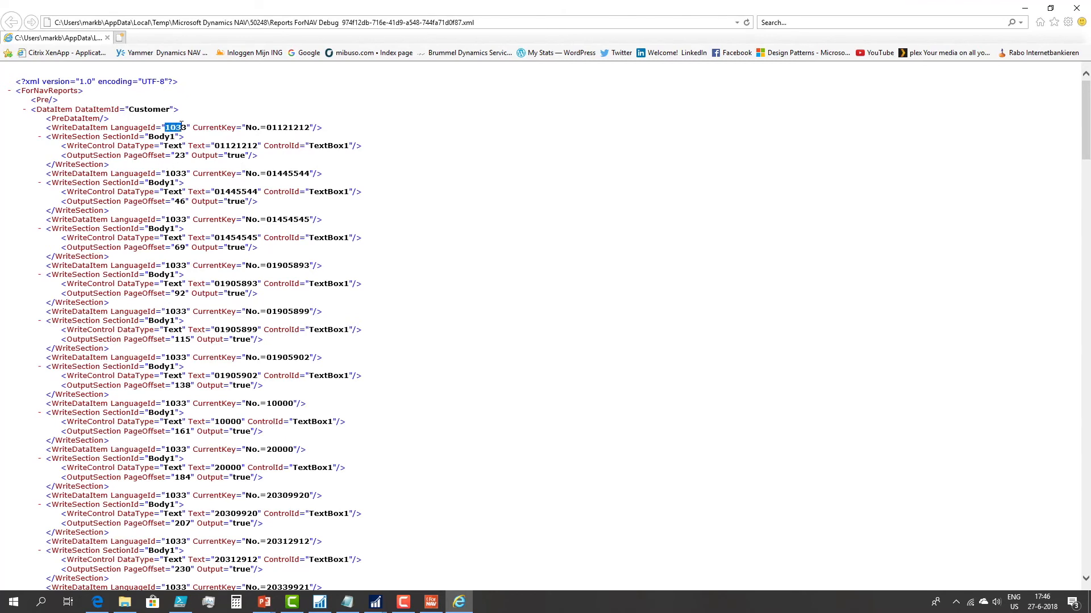
click(213, 127)
scroll(215, 233, down, 10)
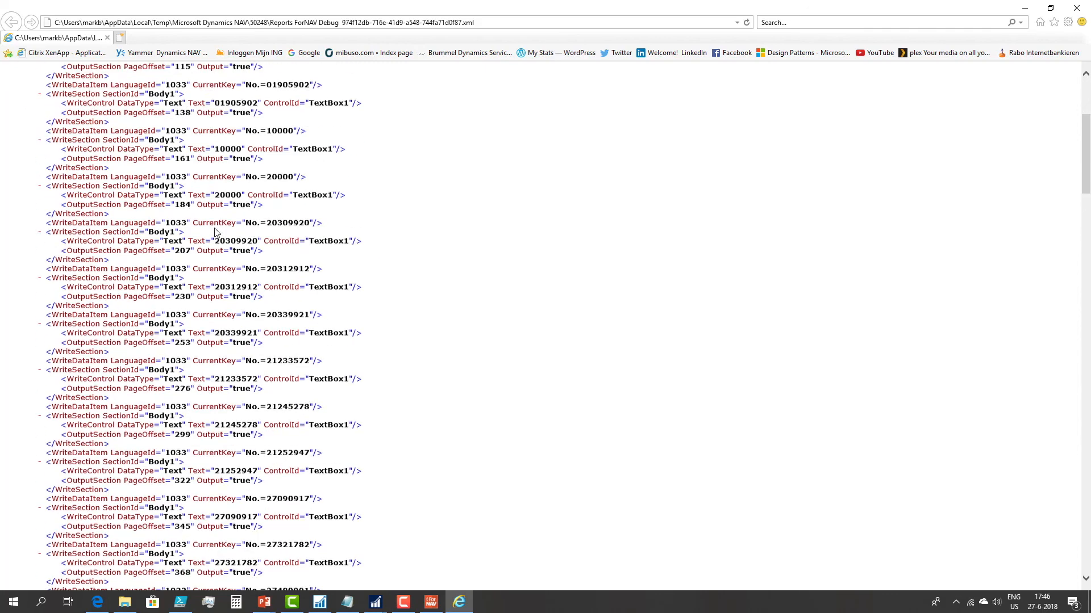
scroll(215, 233, down, 20)
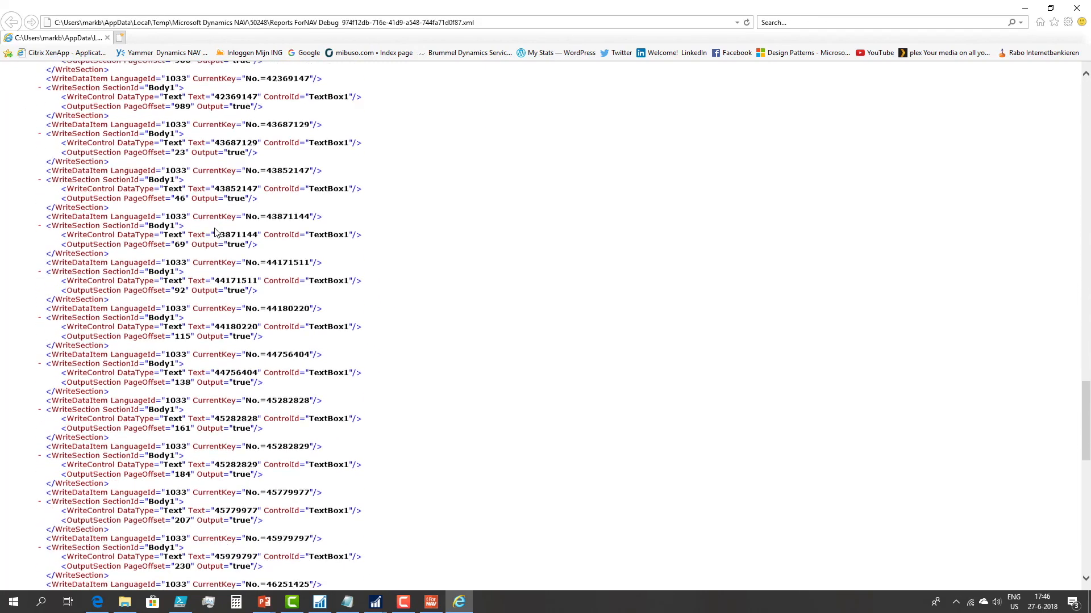
scroll(214, 233, down, 4)
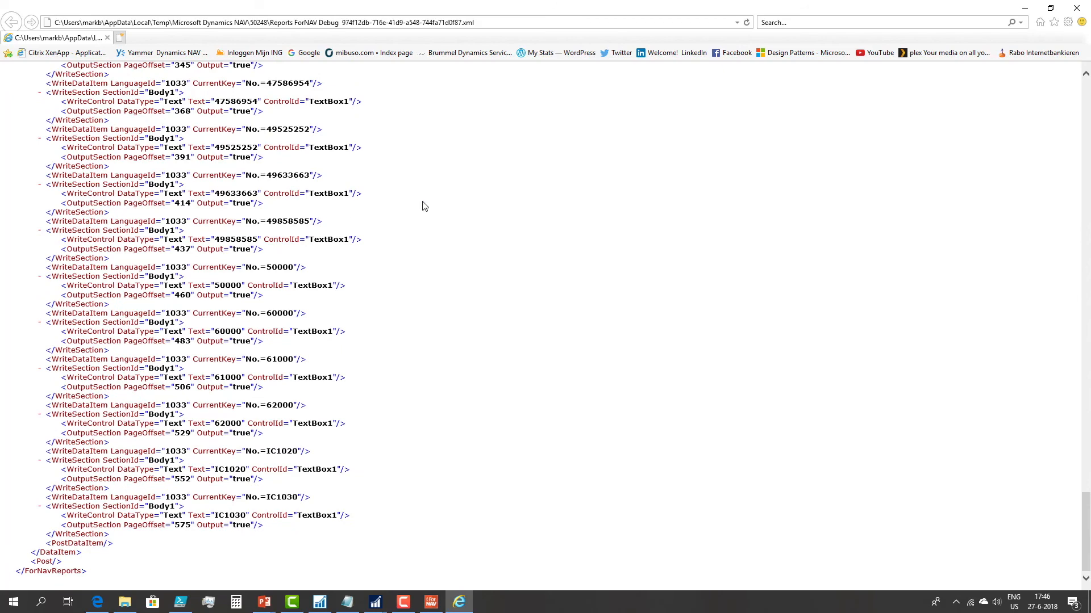
click(1082, 9)
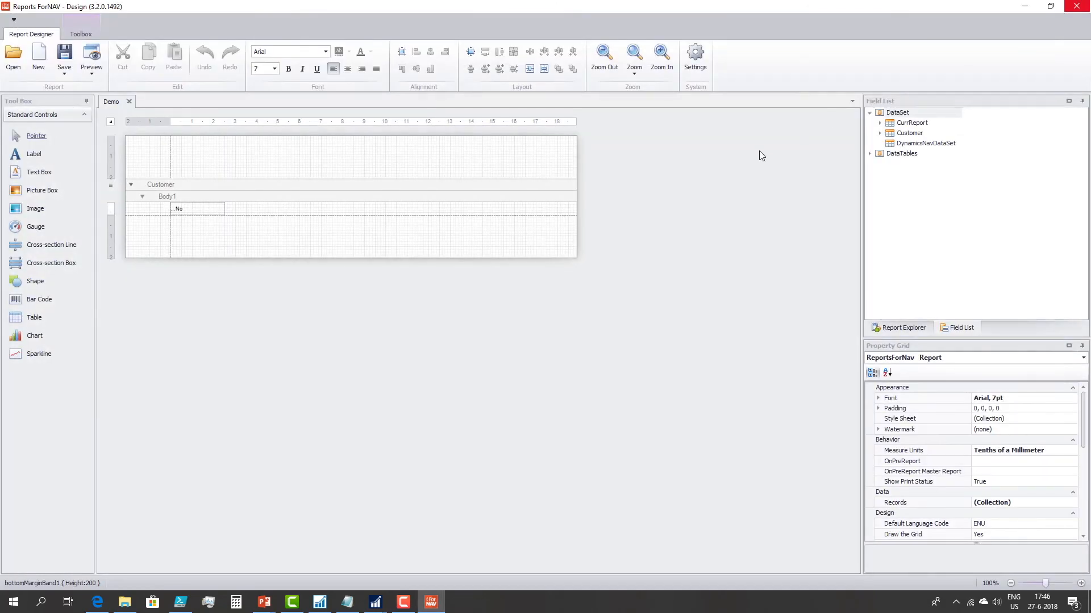
click(1082, 6)
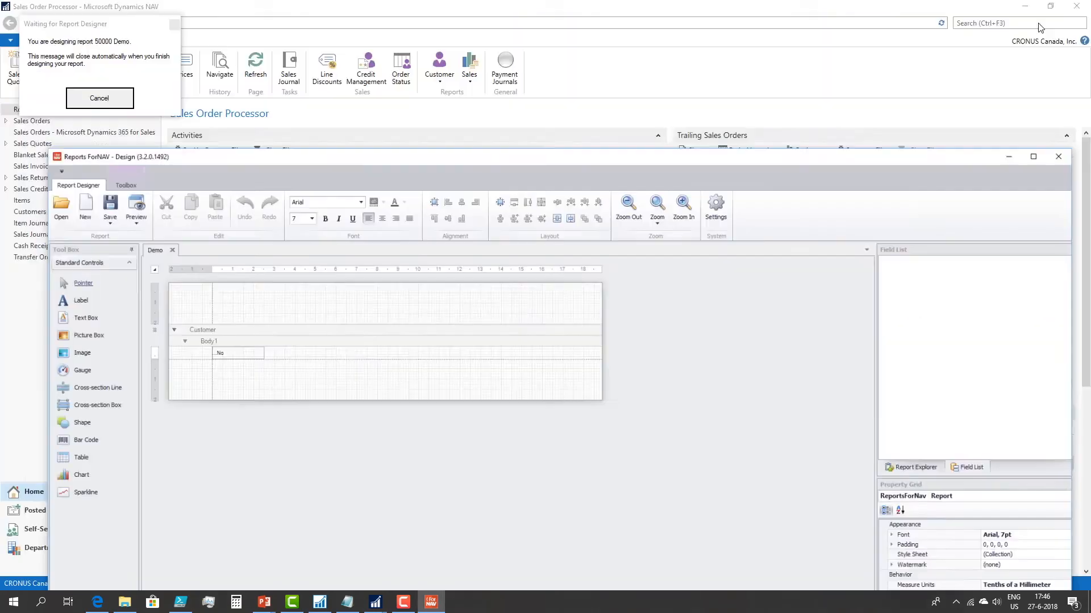
Go to the Posted Sales Invoices list and open the print request page for the invoice report
click(34, 166)
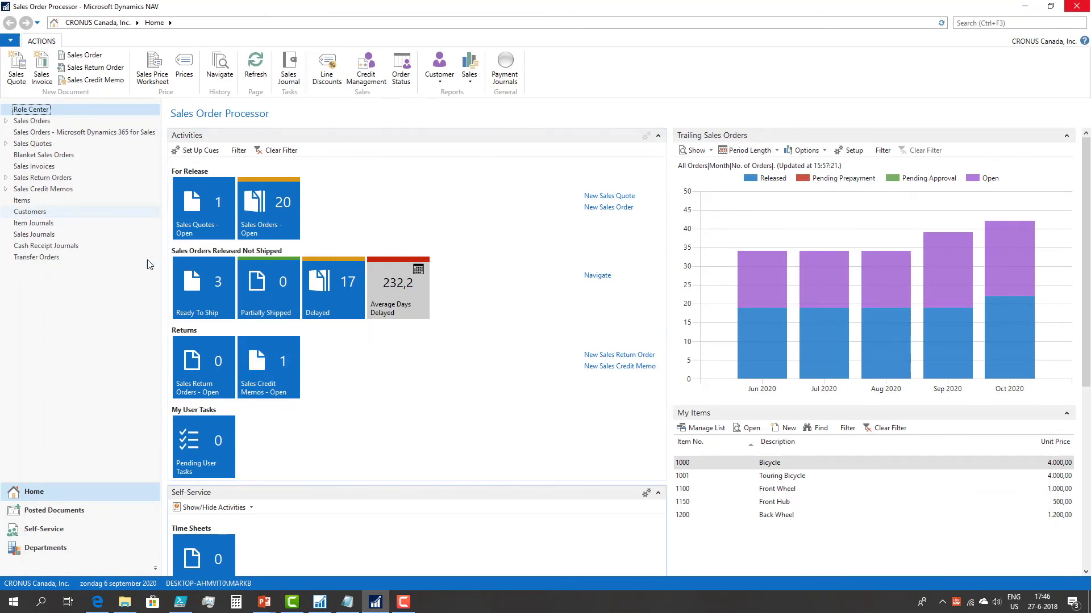
click(53, 510)
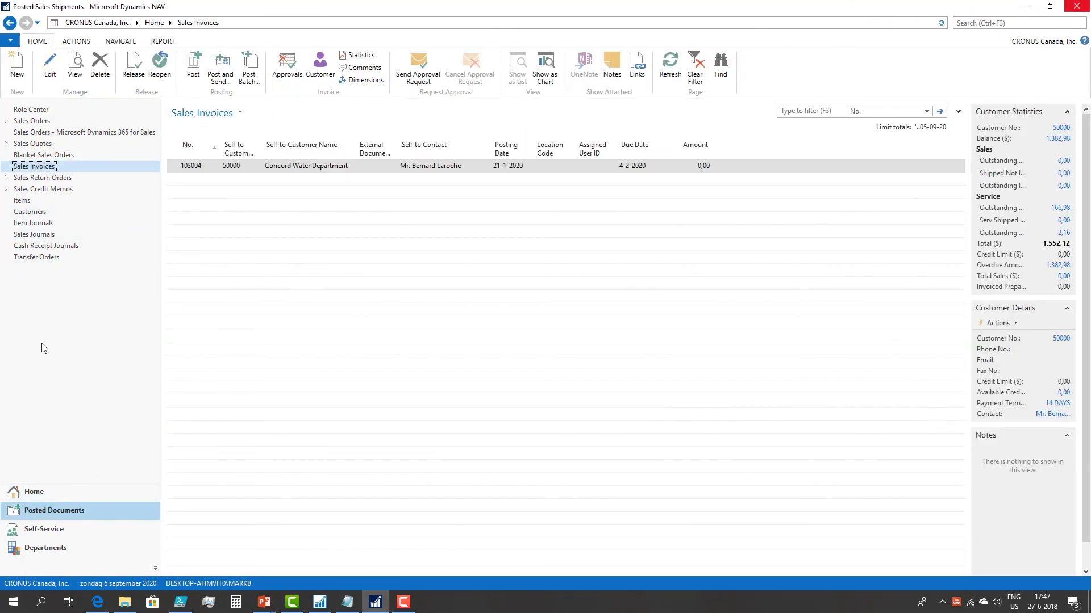
click(121, 122)
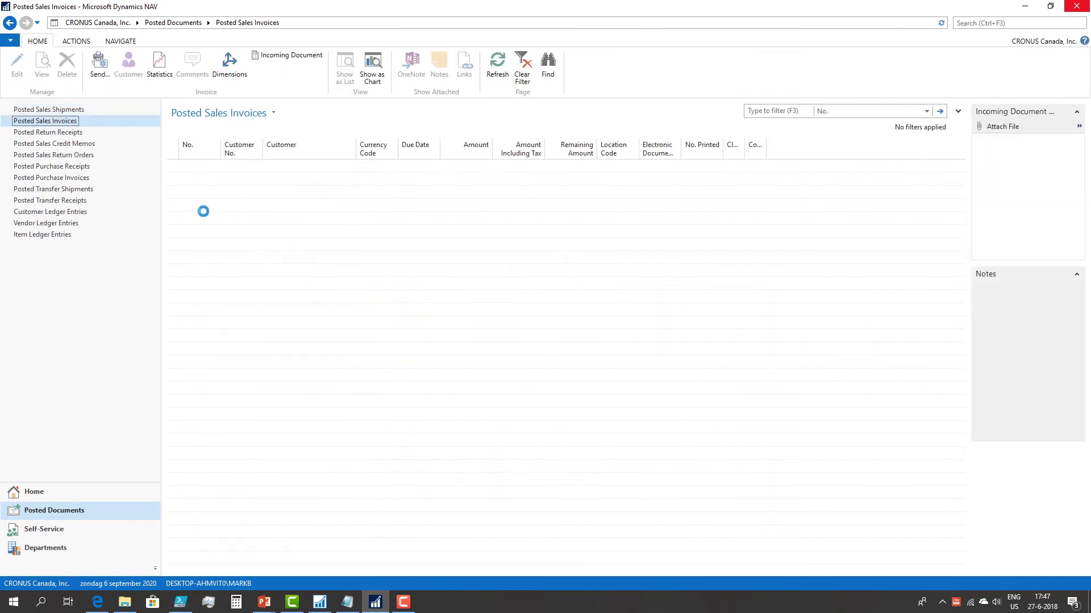
click(76, 41)
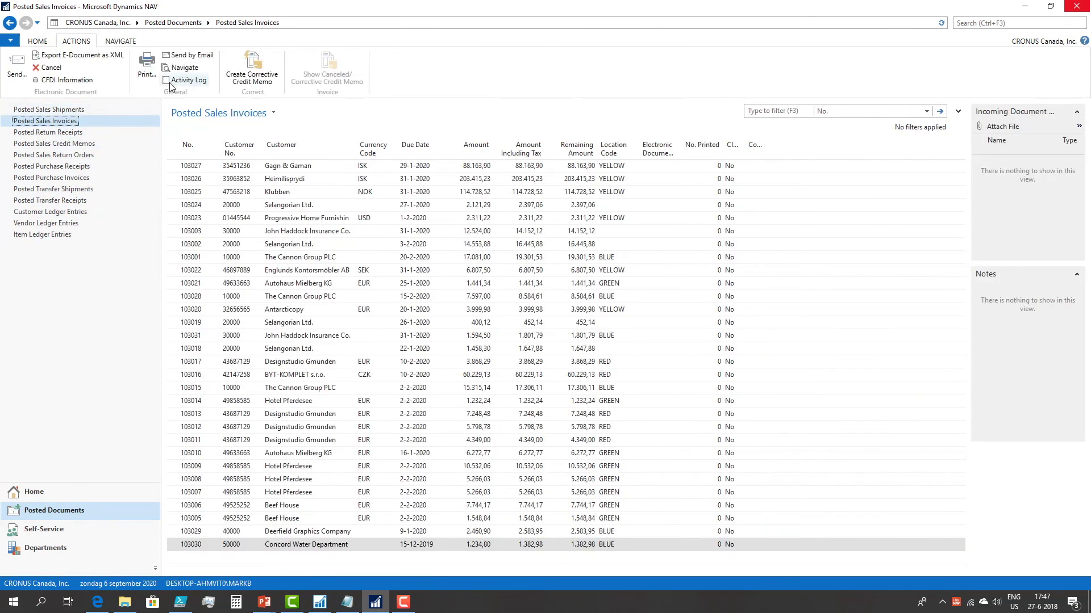
click(145, 65)
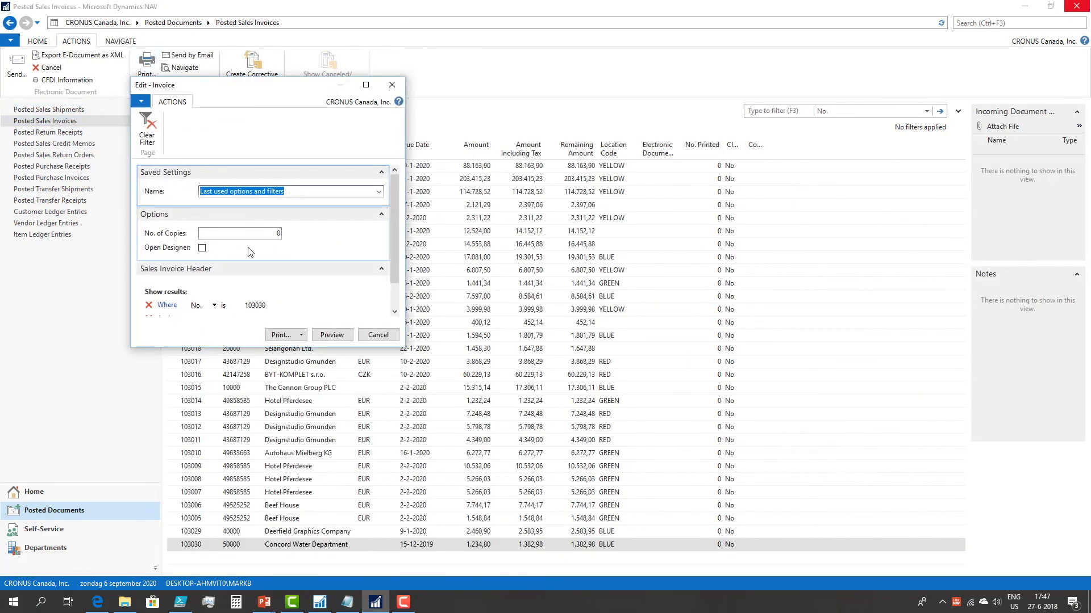
Run the invoice report with Open Designer enabled and the No. filter on the Sales Invoice Header removed
click(148, 311)
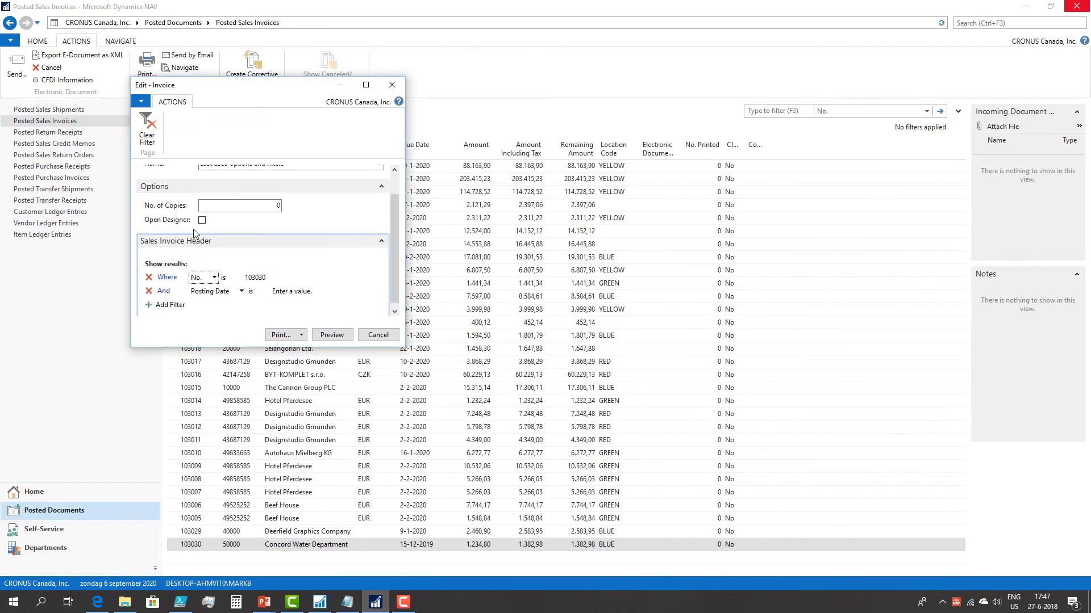
click(202, 221)
click(149, 277)
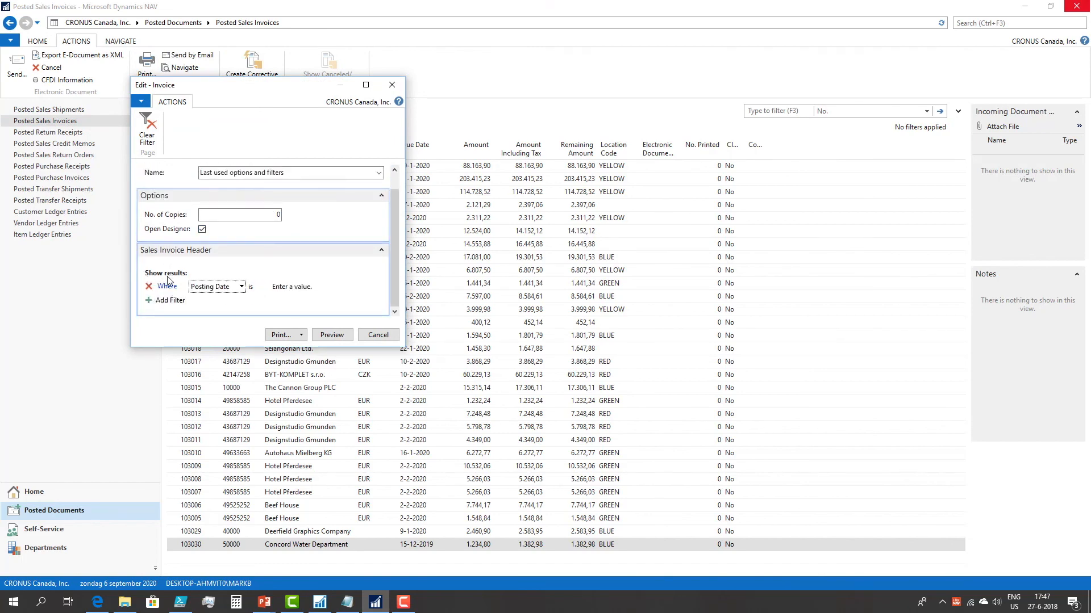
click(335, 335)
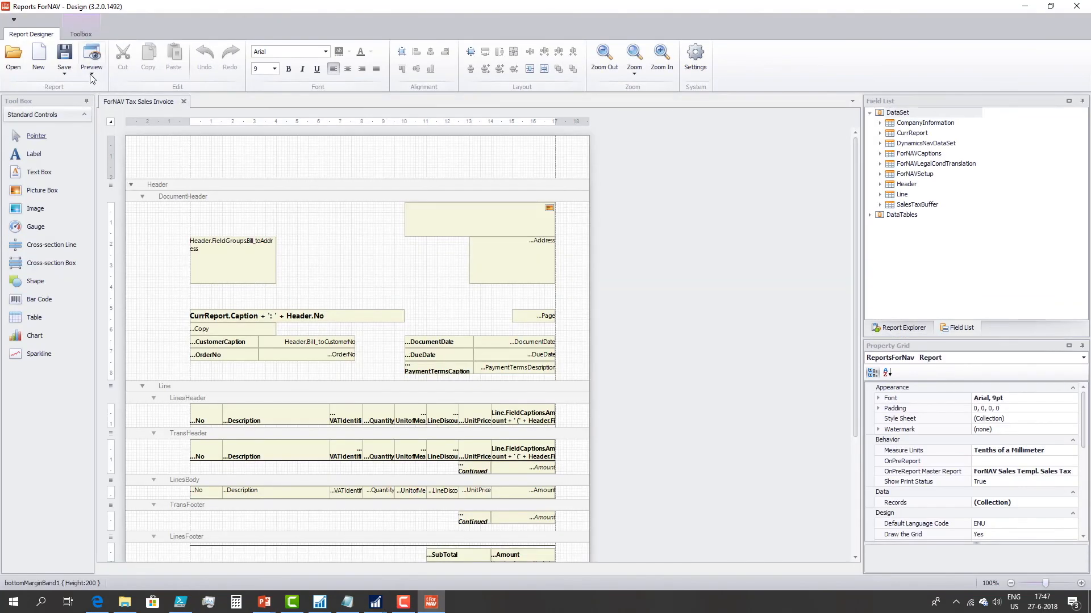
Inspect the ForNAV Tax Sales Invoice report's data from the designer, and open the exported debug XML file
click(91, 74)
click(114, 114)
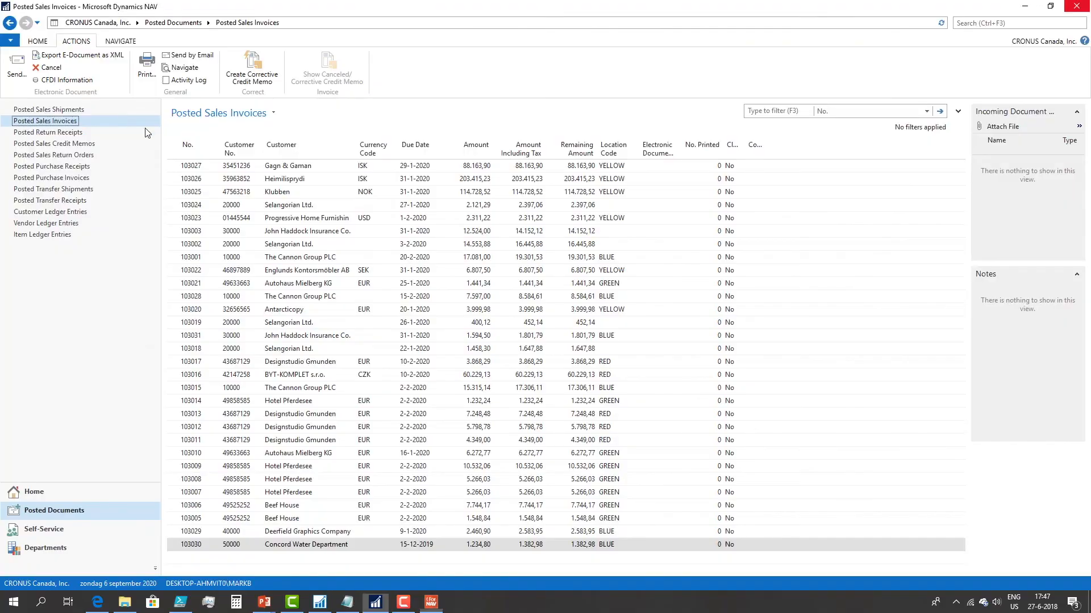
click(332, 334)
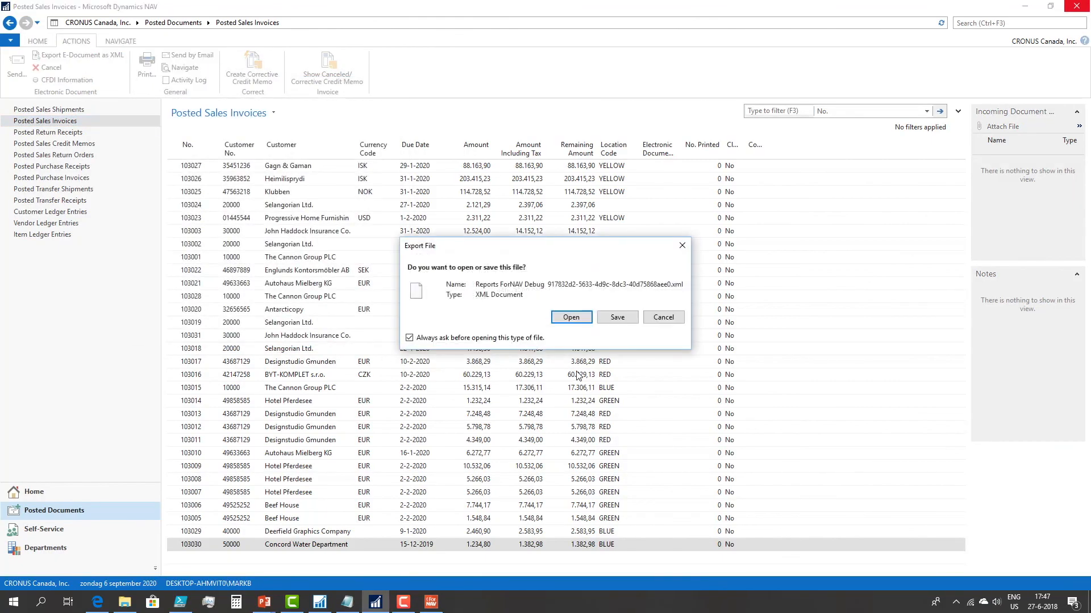
click(560, 320)
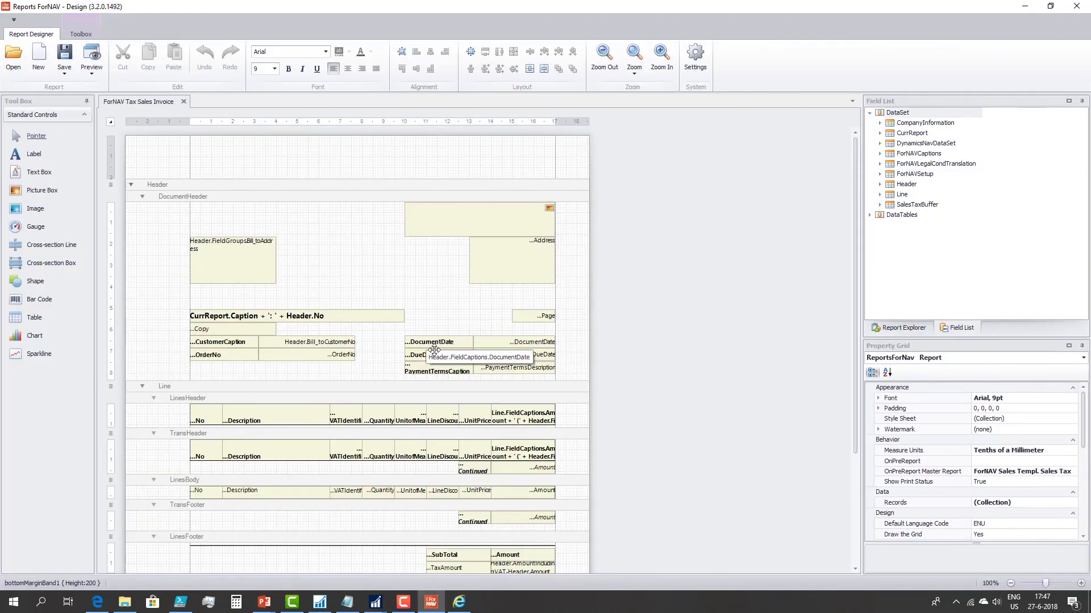
Examine the invoice debug XML, checking the header, line, footer and SalesTaxBuffer sections and the language IDs across several invoices
click(460, 601)
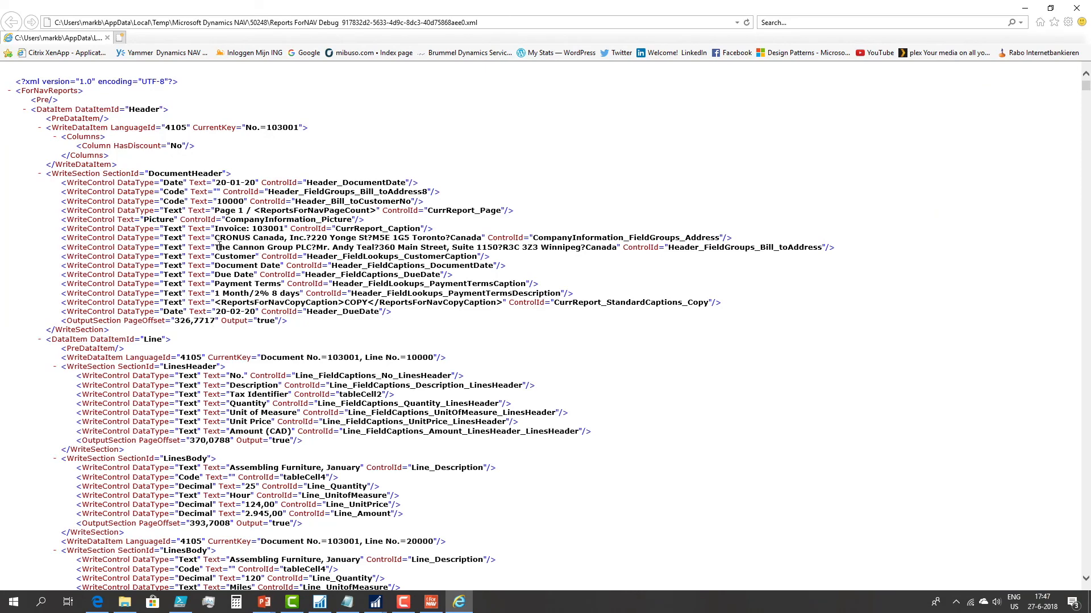
drag(230, 247, 755, 247)
click(549, 250)
scroll(338, 357, down, 15)
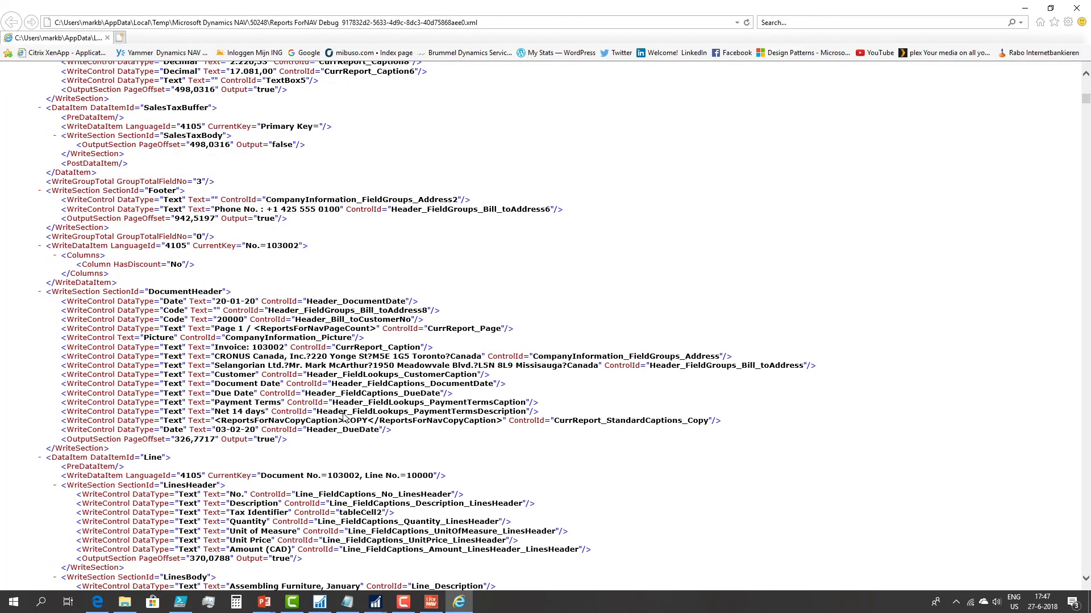
scroll(343, 418, down, 8)
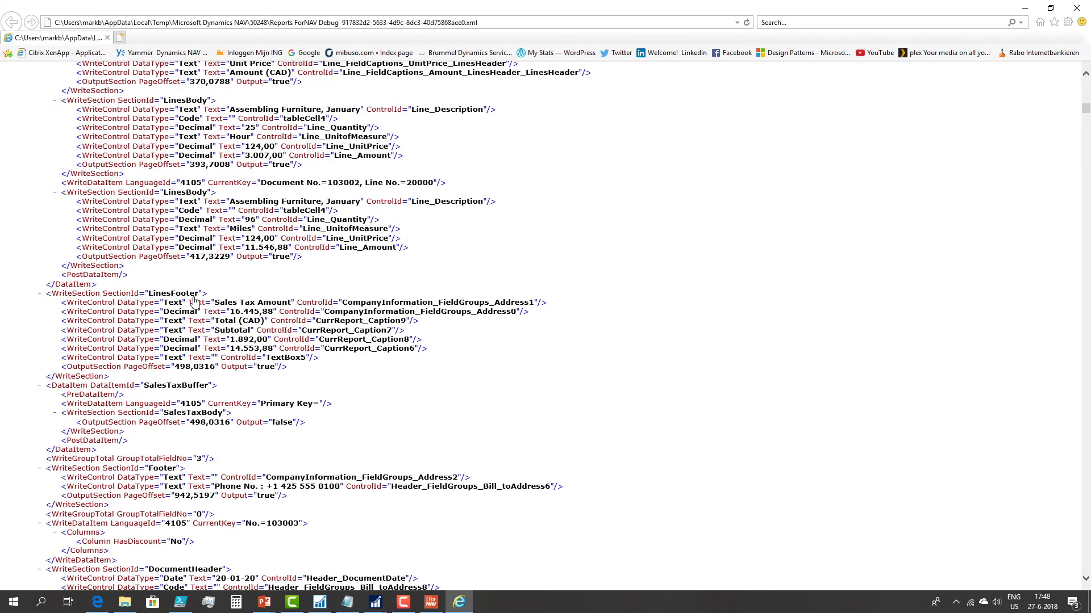
scroll(227, 329, up, 5)
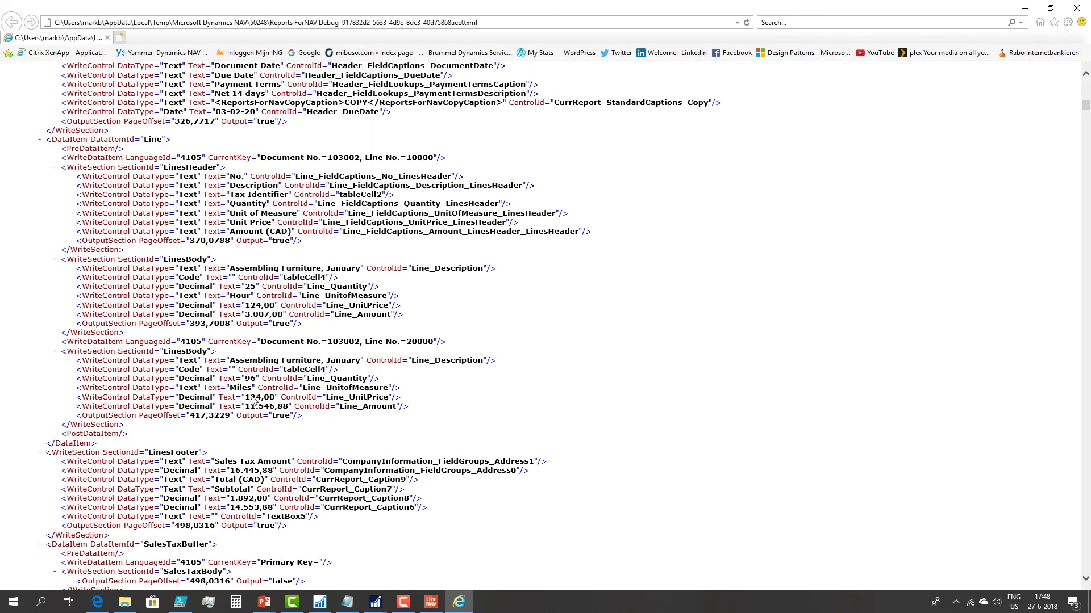
scroll(250, 398, down, 13)
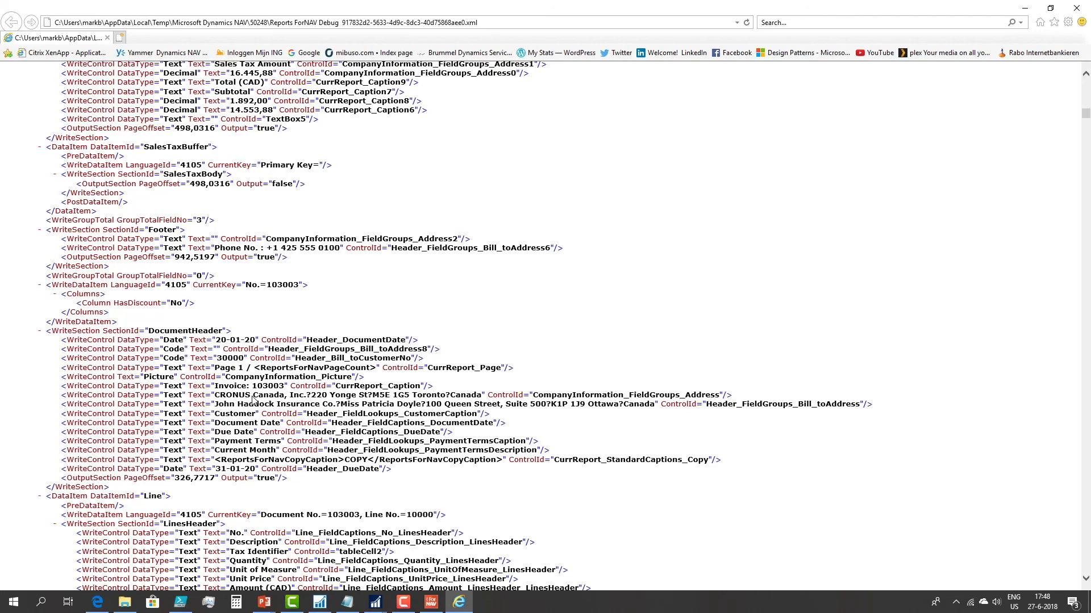
scroll(253, 400, down, 20)
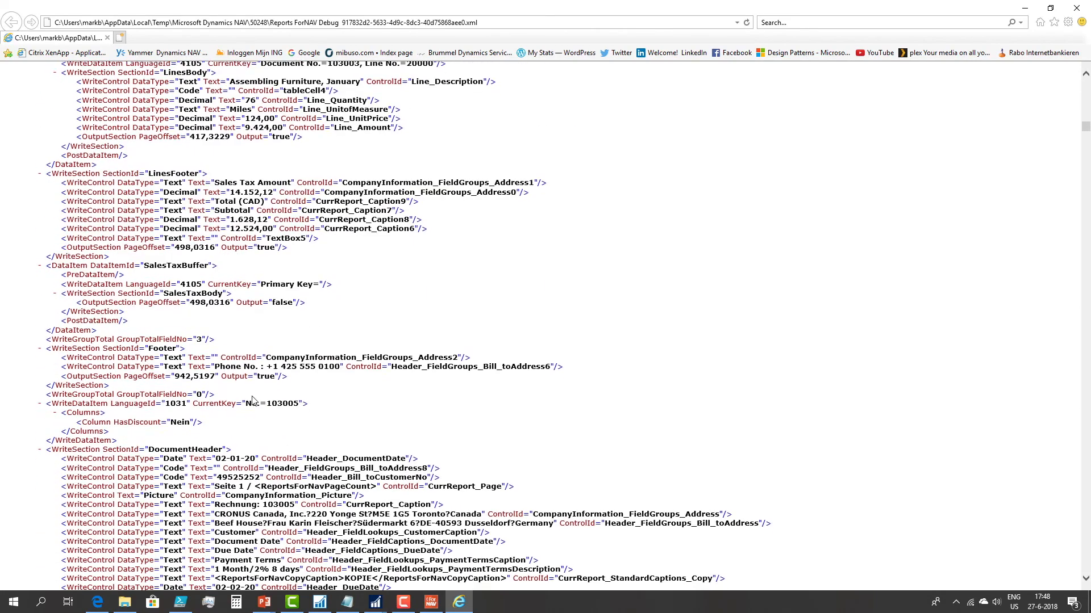
scroll(253, 401, down, 3)
scroll(252, 400, down, 20)
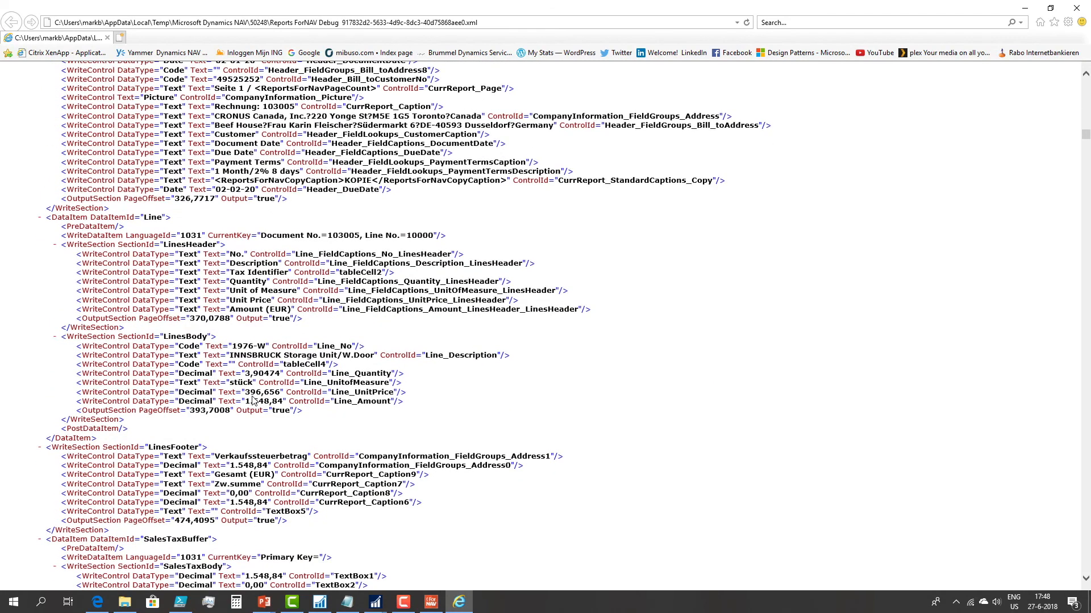